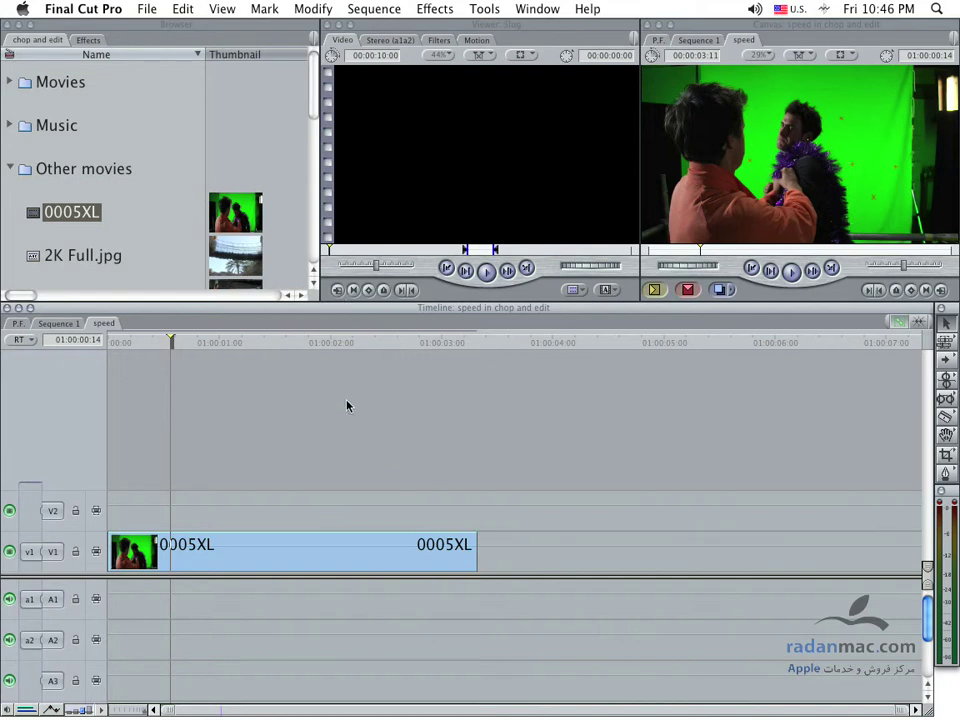
# Open clip 0005XL from the timeline on the Viewer's Motion tab and enlarge the viewing panes
pyautogui.moveTo(347, 405); pyautogui.dragTo(311, 500)
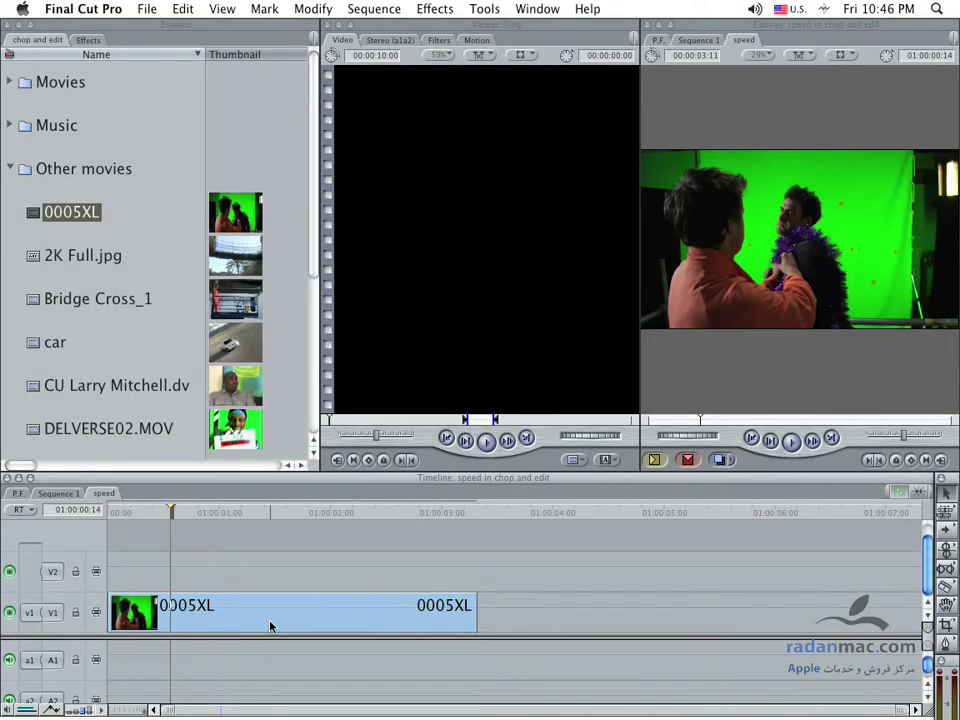
pyautogui.doubleClick(275, 622)
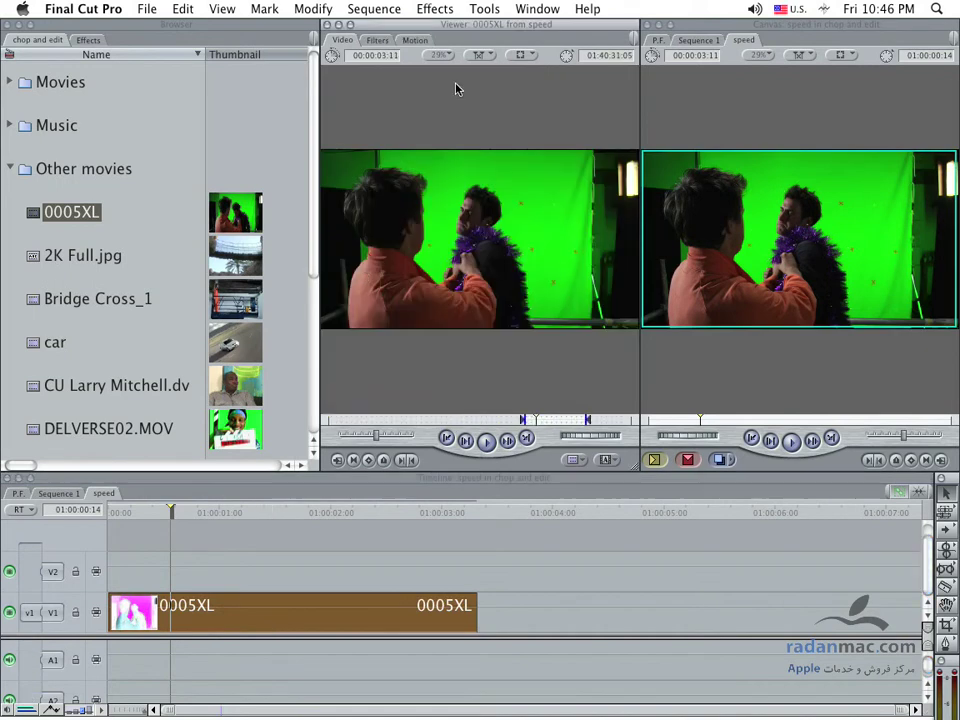
pyautogui.click(417, 41)
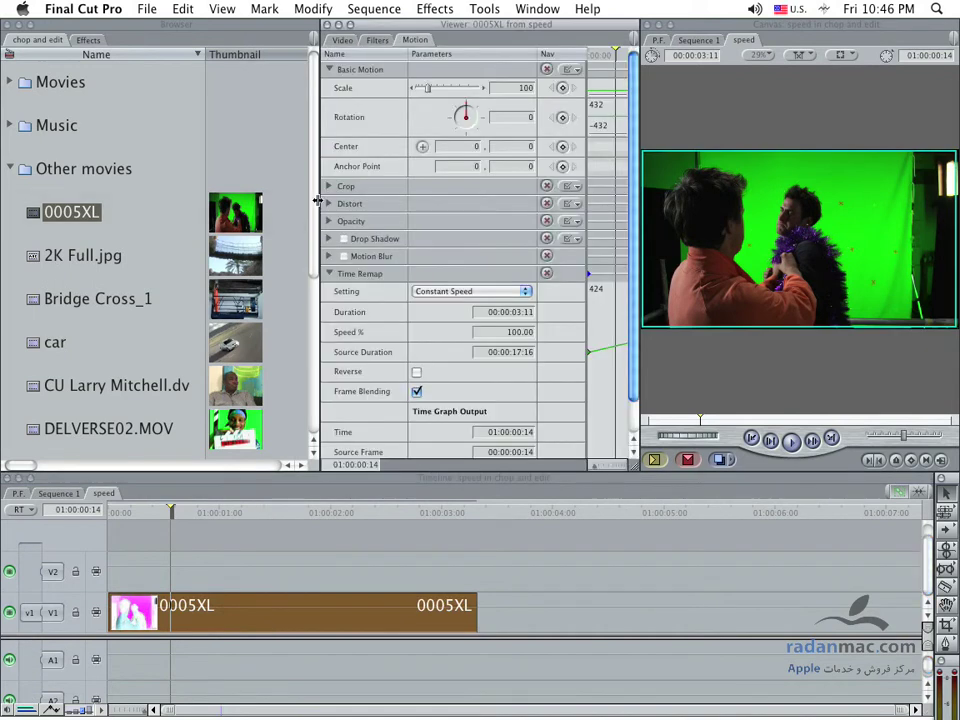
pyautogui.moveTo(317, 201); pyautogui.dragTo(235, 58)
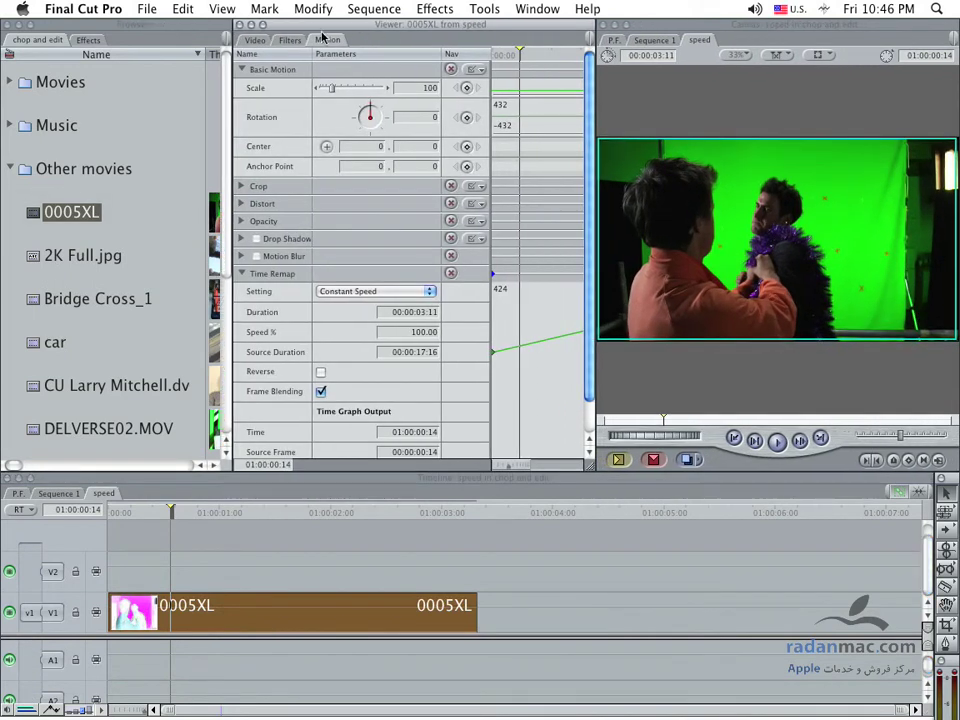
pyautogui.click(241, 274)
# Re-expand the Time Remap parameters and switch to the Window > Arrange > Two Up layout
pyautogui.click(241, 274)
pyautogui.click(548, 8)
pyautogui.moveTo(571, 62)
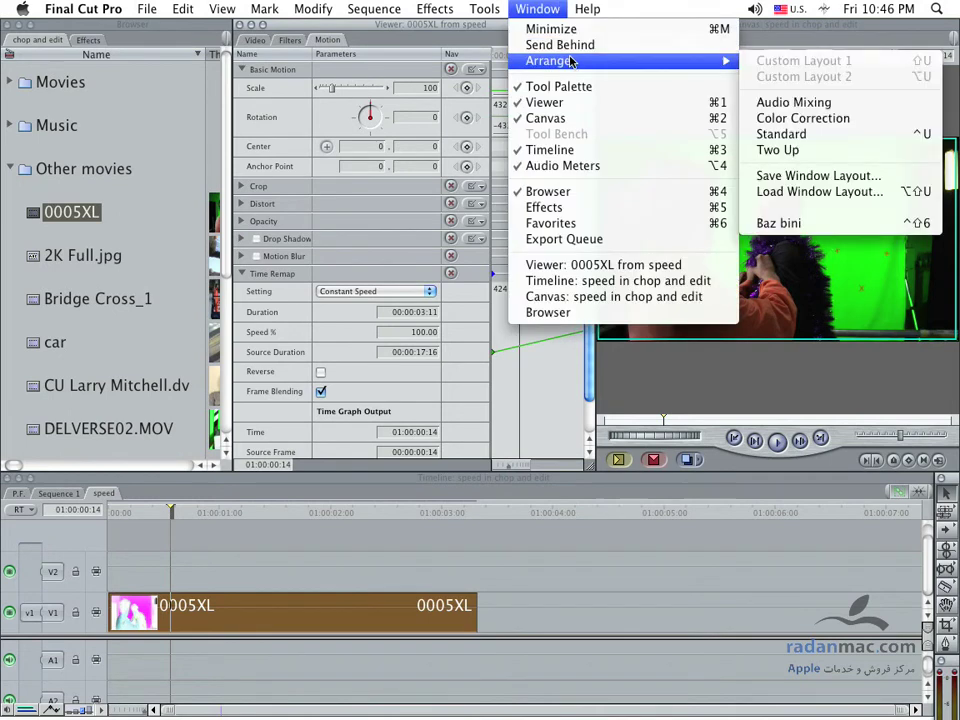
pyautogui.click(778, 150)
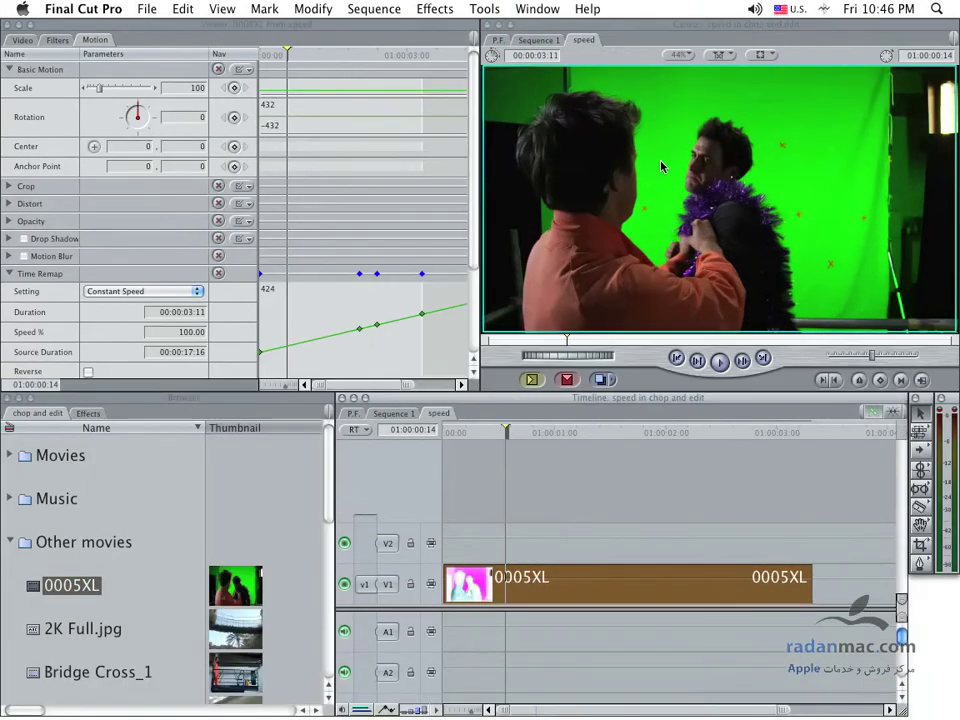
# Clear the extra Time Remap keyframes, save with Cmd+S, and enlarge the parameter panes
pyautogui.rightClick(360, 329)
pyautogui.click(390, 347)
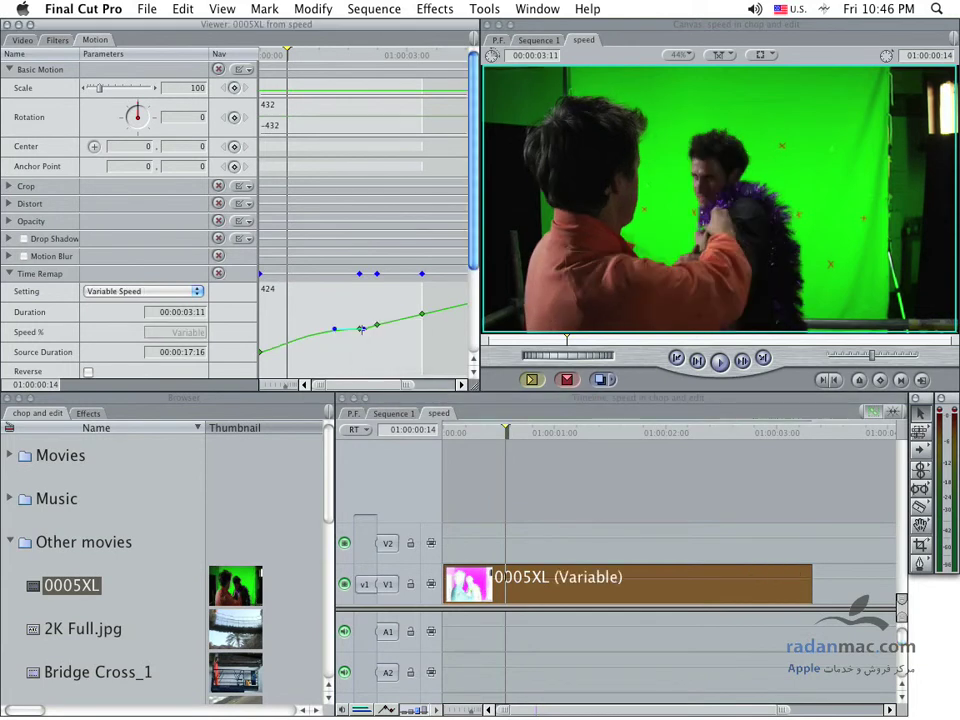
pyautogui.rightClick(358, 330)
pyautogui.click(372, 325)
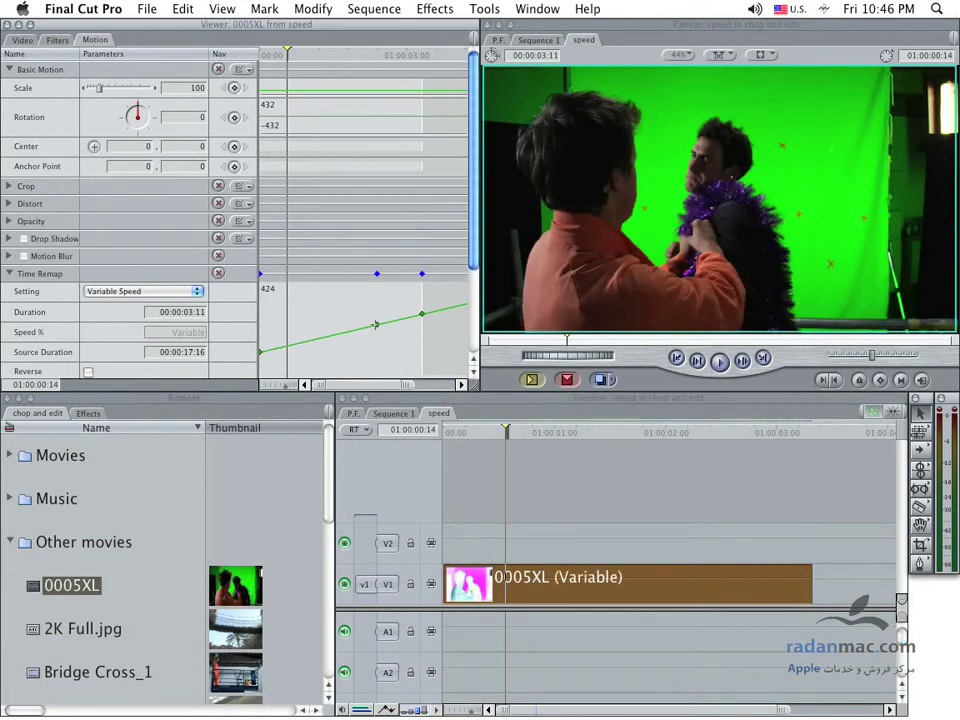
pyautogui.rightClick(378, 327)
pyautogui.click(388, 324)
pyautogui.press('super+s')
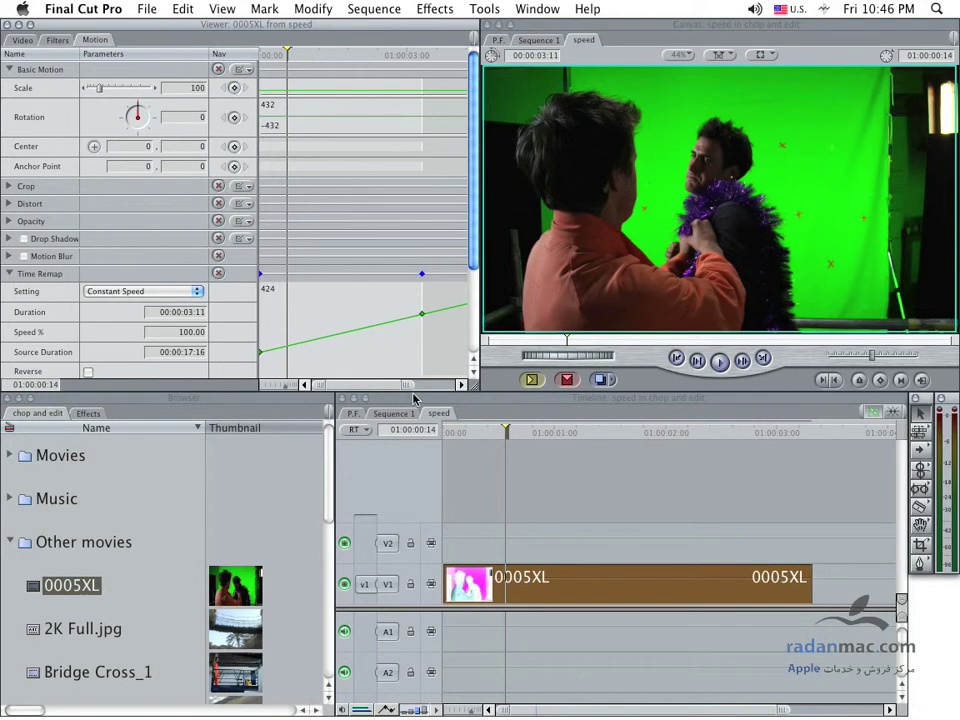
pyautogui.moveTo(414, 398); pyautogui.dragTo(420, 488)
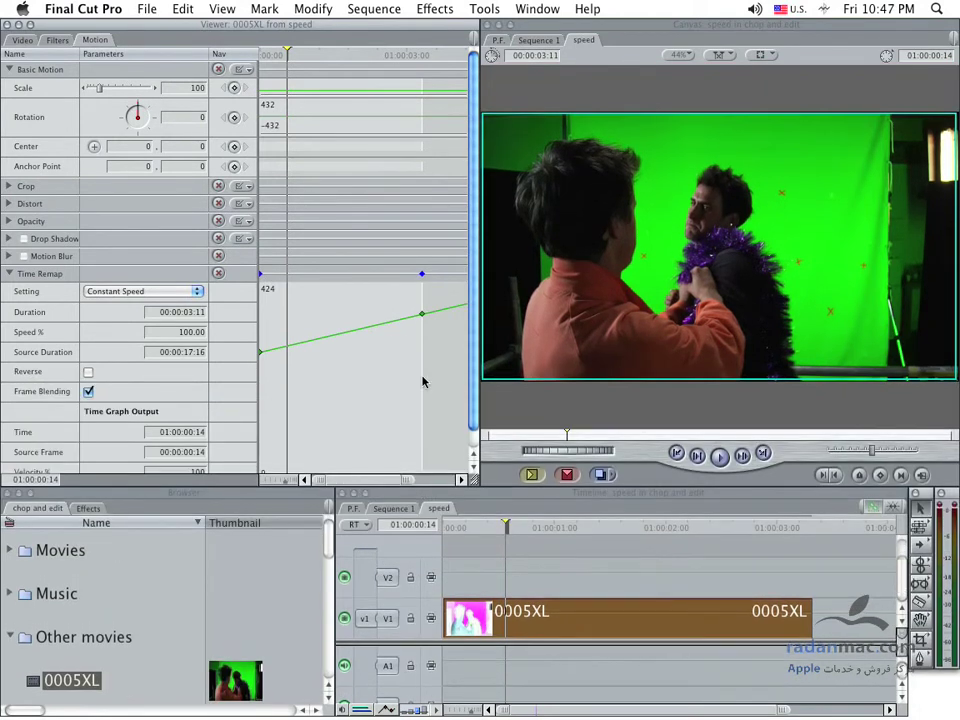
# Scrub the Timeline and Viewer playhead to 01:00:01:01 in 0005XL
pyautogui.moveTo(478, 527)
pyautogui.mouseDown()
pyautogui.moveTo(462, 532)
pyautogui.moveTo(519, 527)
pyautogui.mouseUp()
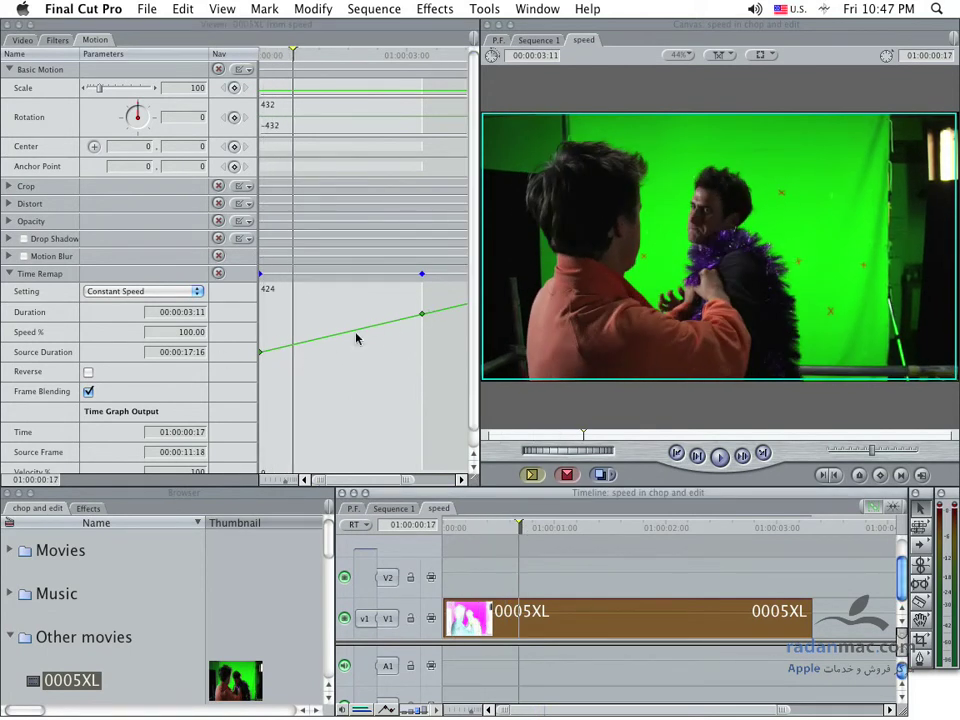
pyautogui.moveTo(317, 60)
pyautogui.mouseDown()
pyautogui.moveTo(325, 66)
pyautogui.moveTo(310, 66)
pyautogui.mouseUp()
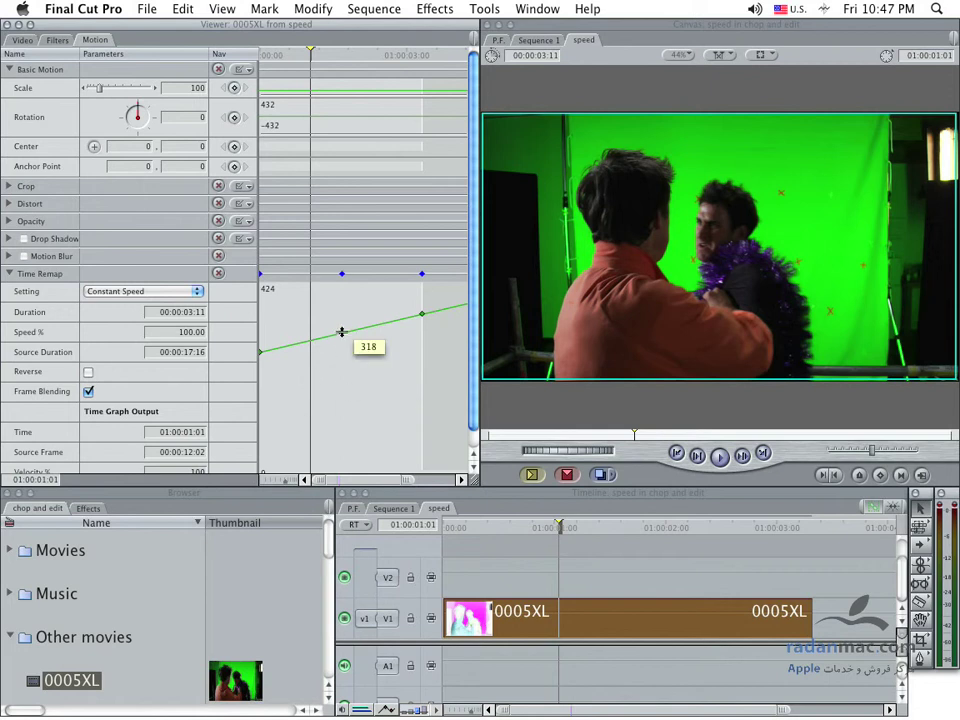
# Raise the new Time Remap keyframe to speed up the clip, then preview the ramp from 01:00:01:00
pyautogui.moveTo(341, 333); pyautogui.dragTo(340, 323)
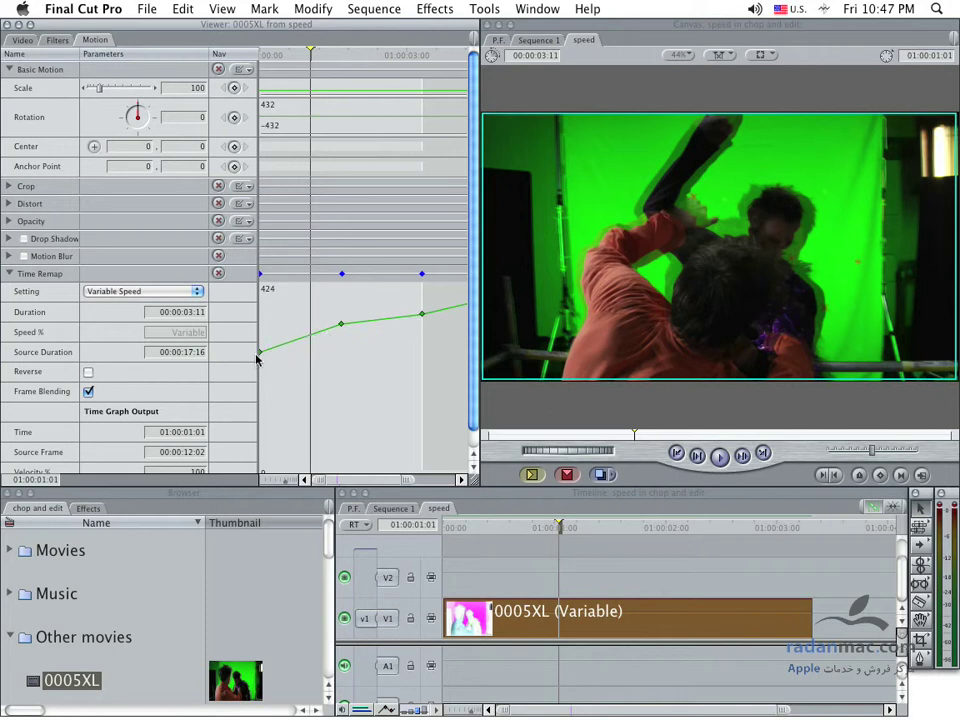
pyautogui.scroll(-1, 257, 358)
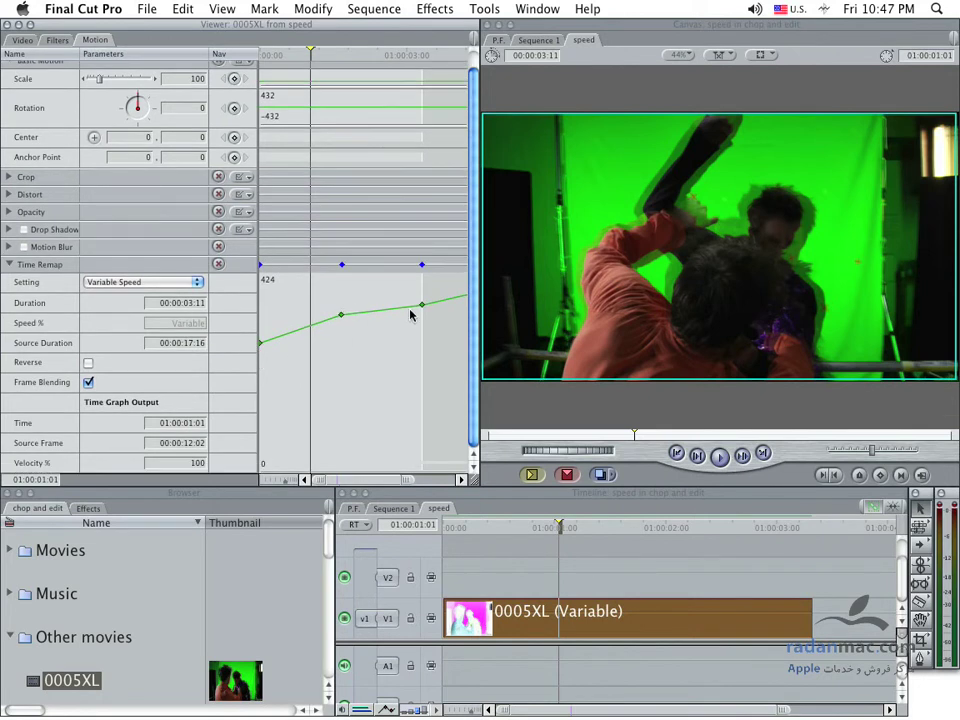
pyautogui.click(389, 347)
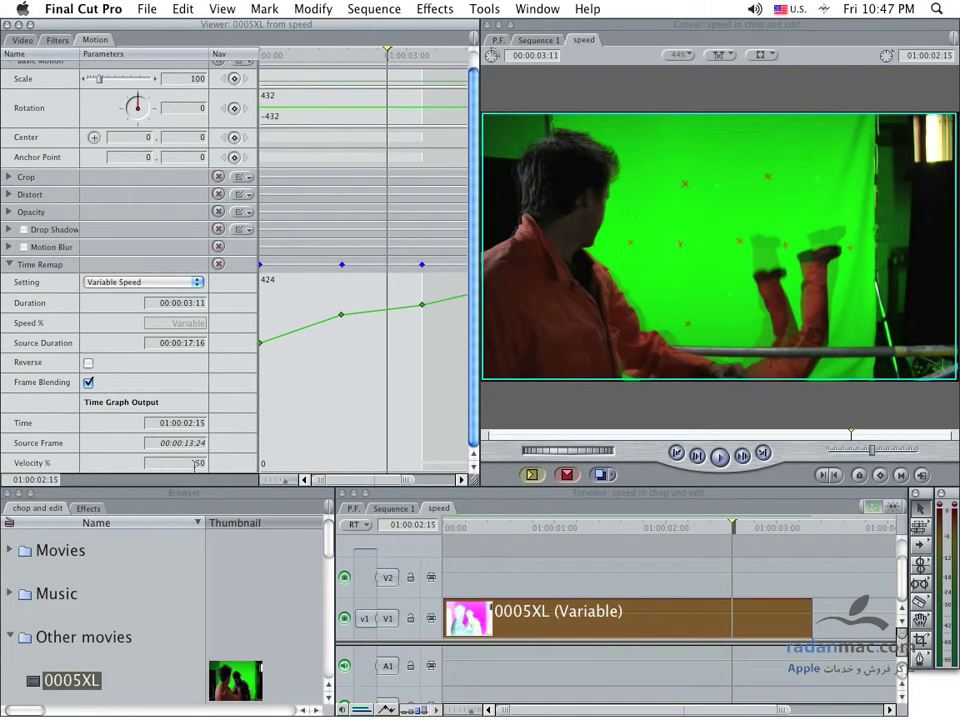
pyautogui.click(292, 400)
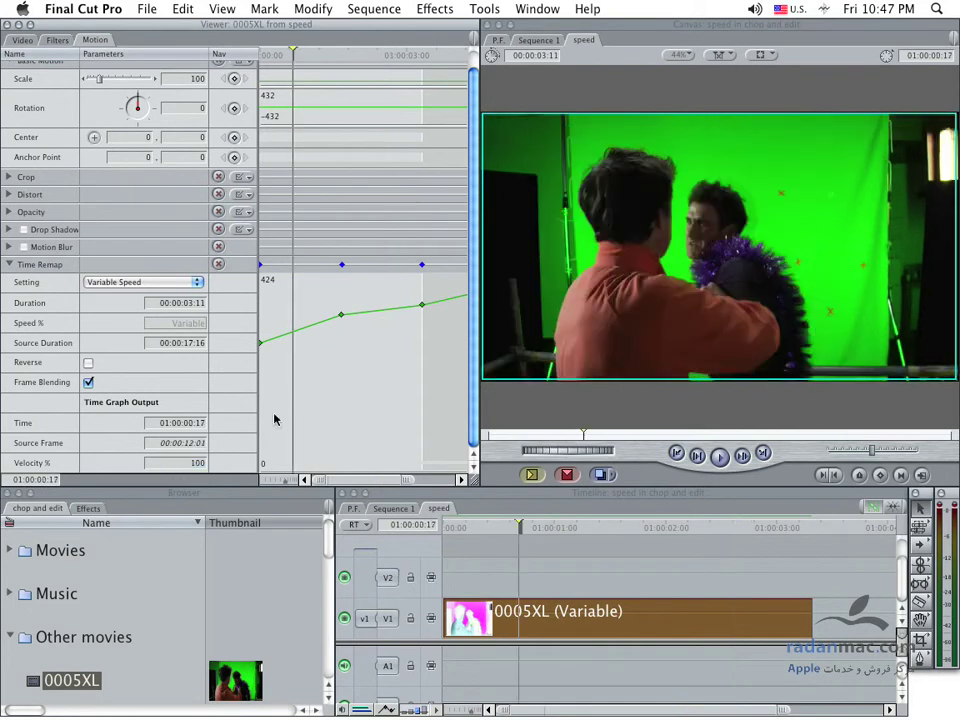
pyautogui.moveTo(290, 425); pyautogui.dragTo(307, 424)
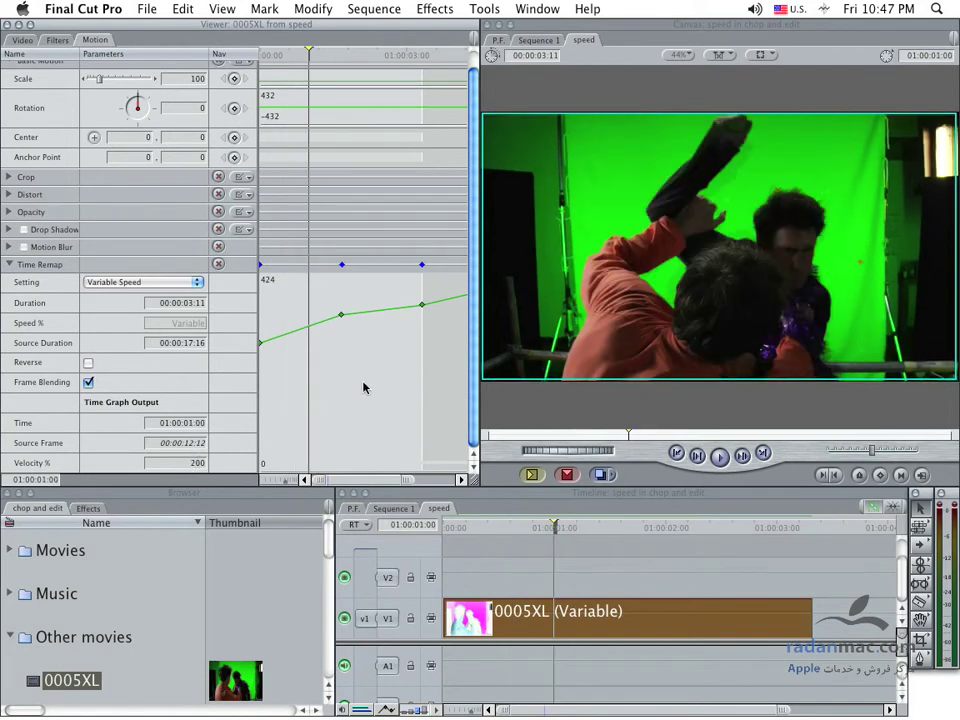
pyautogui.press('space')
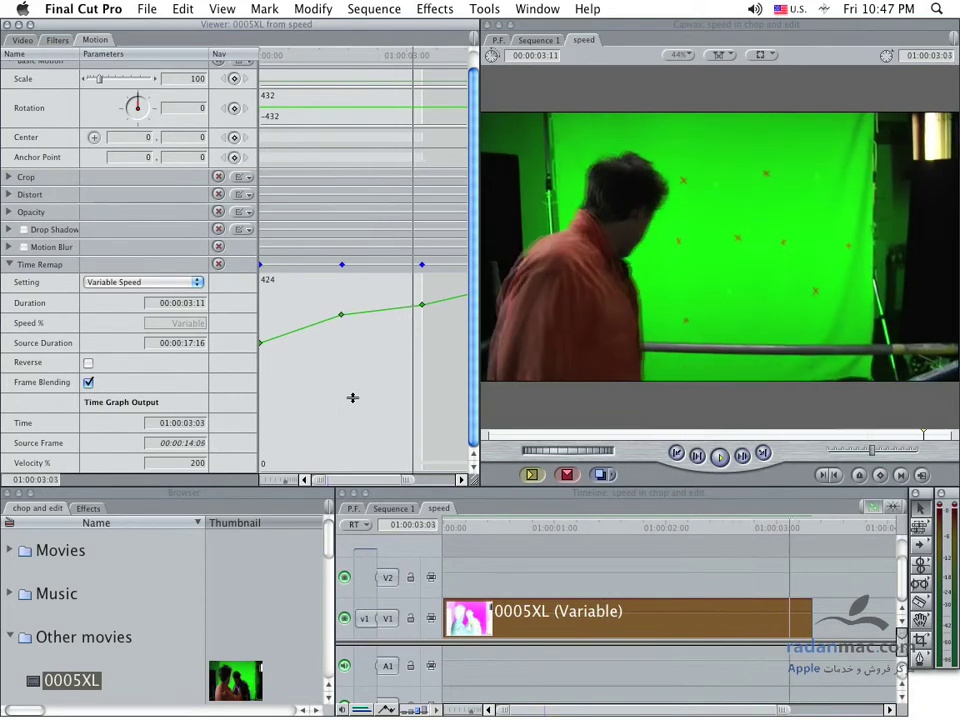
# Clear the middle Time Remap keyframe and scrub to find a new point
pyautogui.rightClick(341, 316)
pyautogui.click(362, 313)
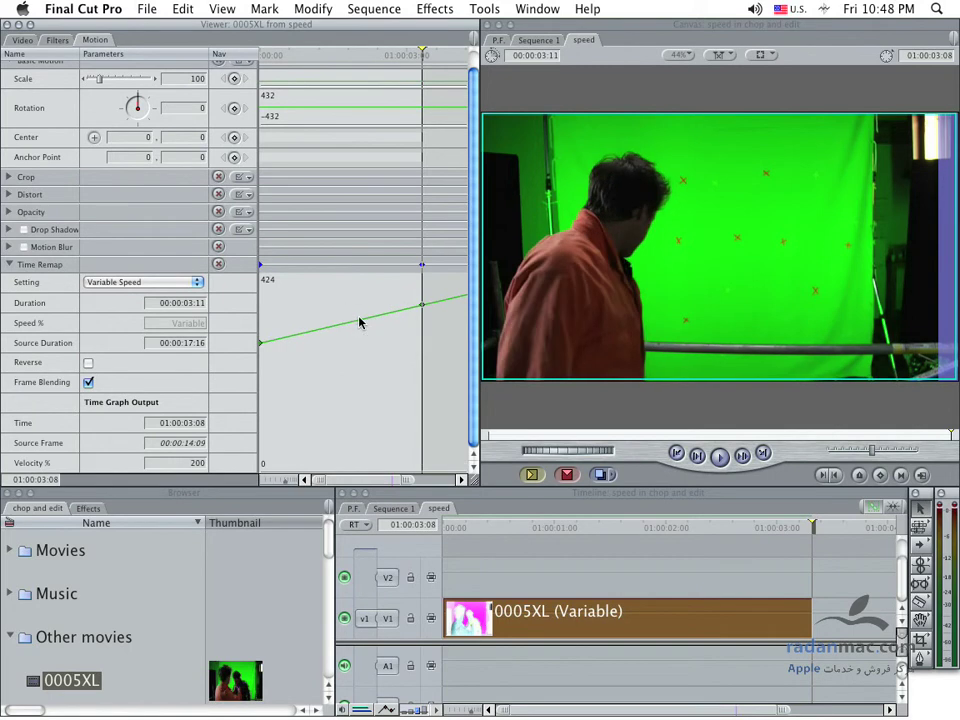
pyautogui.click(299, 56)
pyautogui.moveTo(299, 56); pyautogui.dragTo(362, 60)
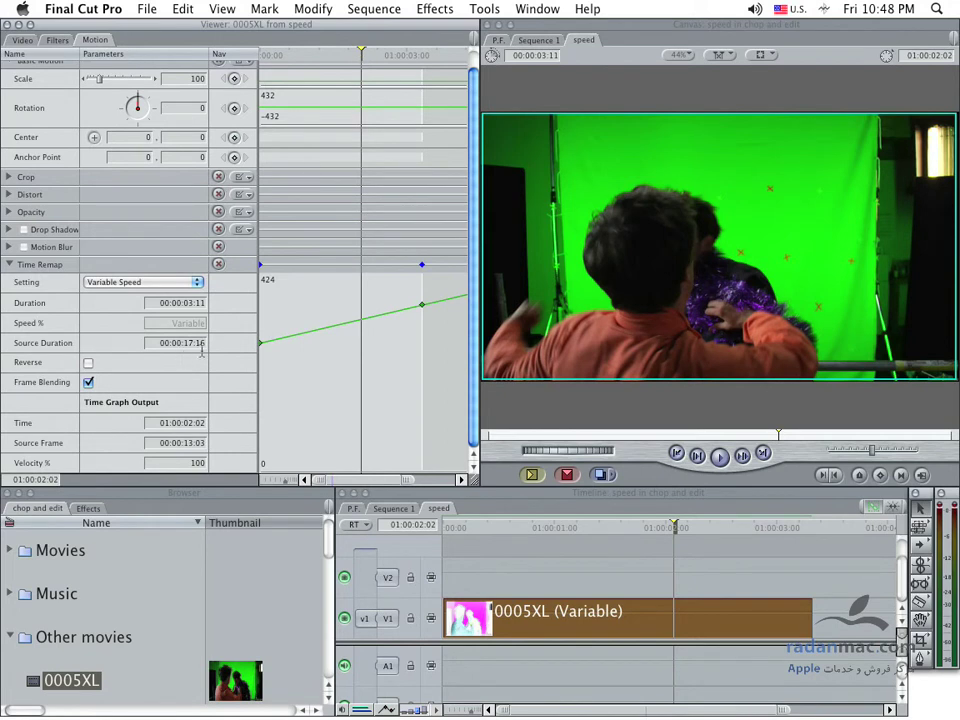
# Add Time Remap keyframes at 01:00:02:02 and 01:00:02:16, then shift the first 11 frames earlier
pyautogui.click(361, 322)
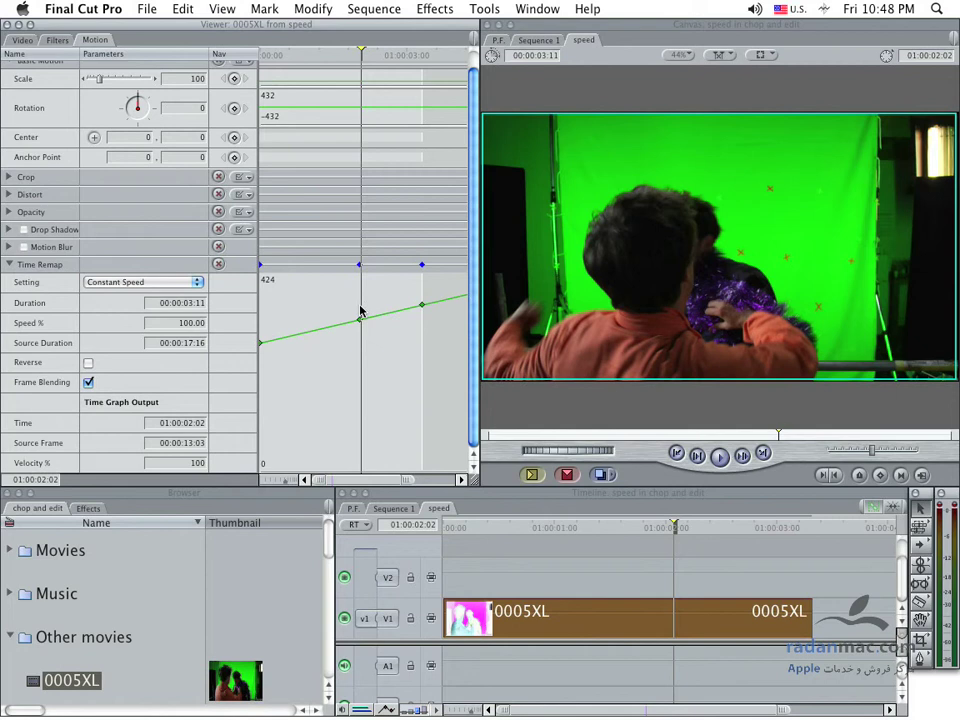
pyautogui.click(375, 58)
pyautogui.moveTo(375, 60); pyautogui.dragTo(389, 63)
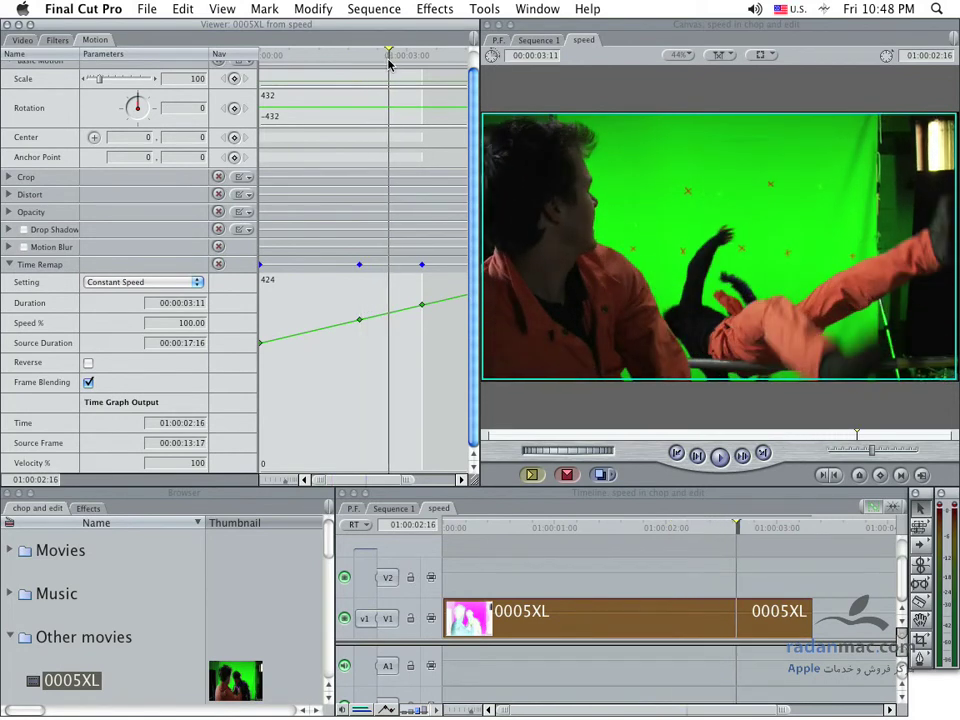
pyautogui.click(389, 319)
pyautogui.moveTo(359, 320); pyautogui.dragTo(324, 326)
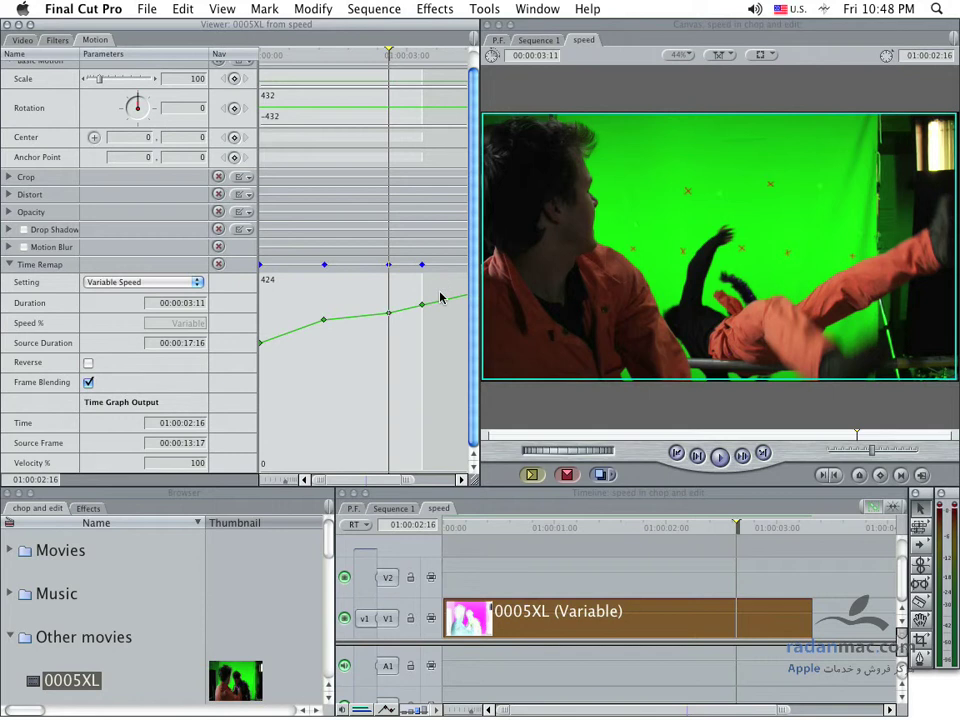
# Check the velocity at several frames and nudge a Time Remap keyframe two frames later
pyautogui.click(354, 386)
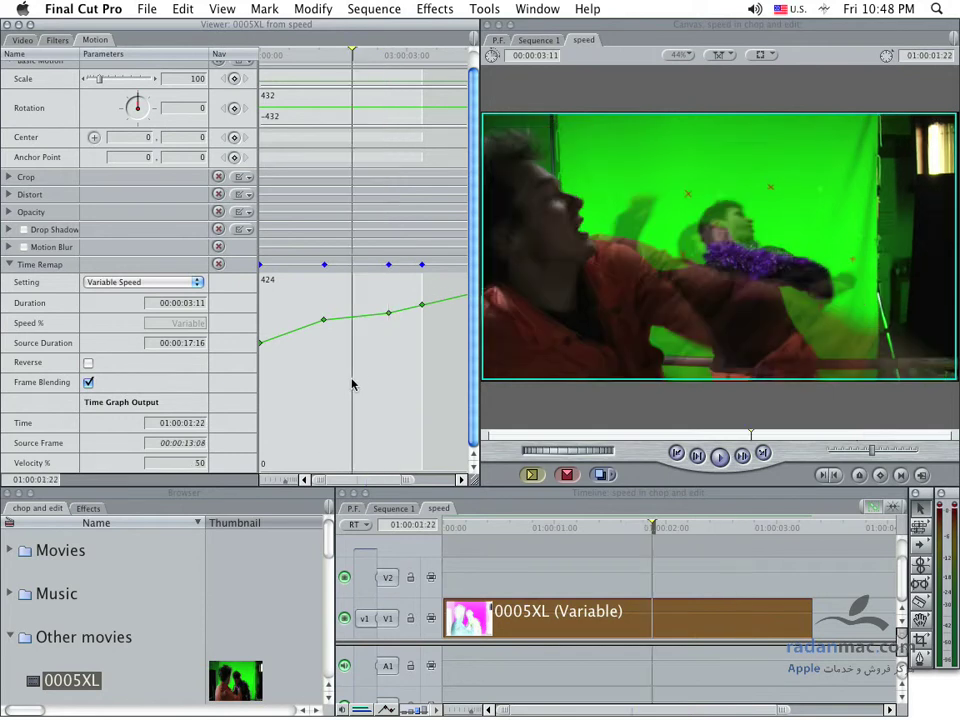
pyautogui.click(309, 377)
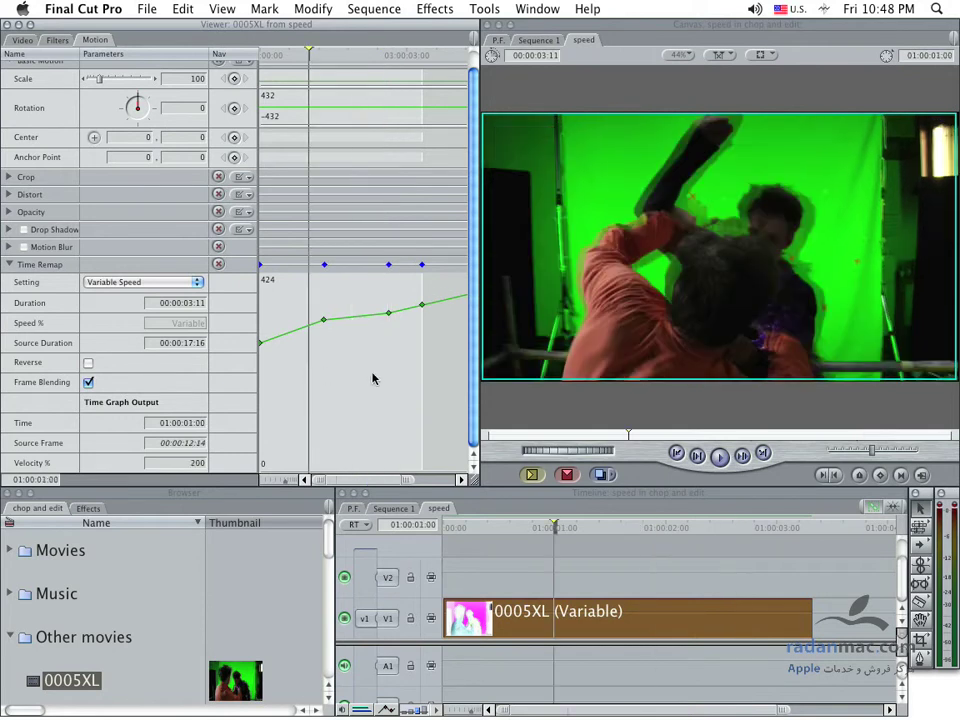
pyautogui.click(293, 361)
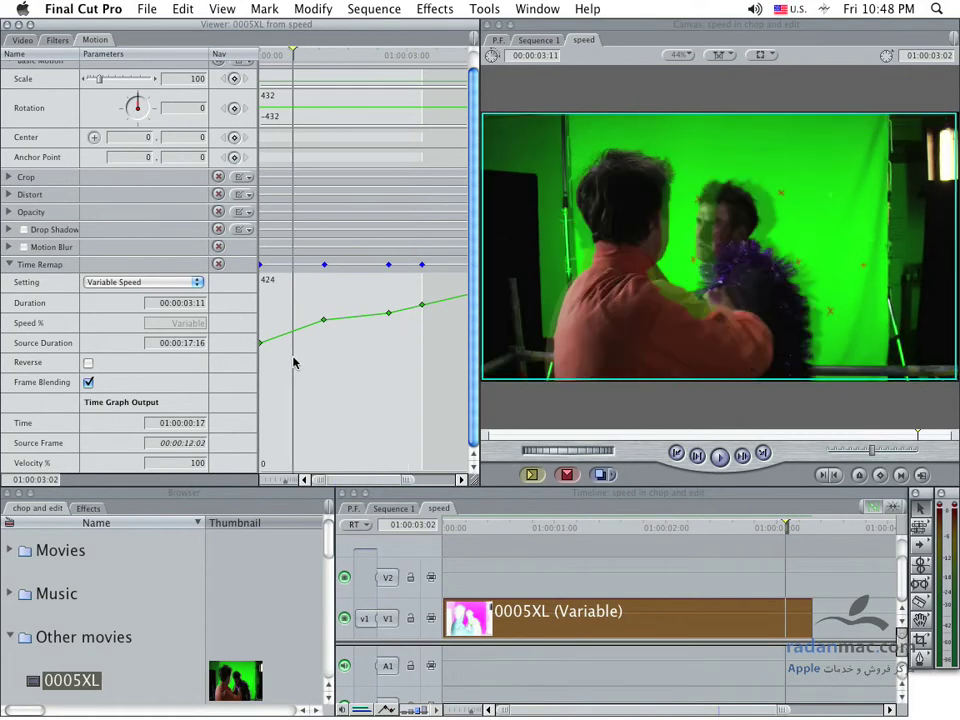
pyautogui.click(399, 358)
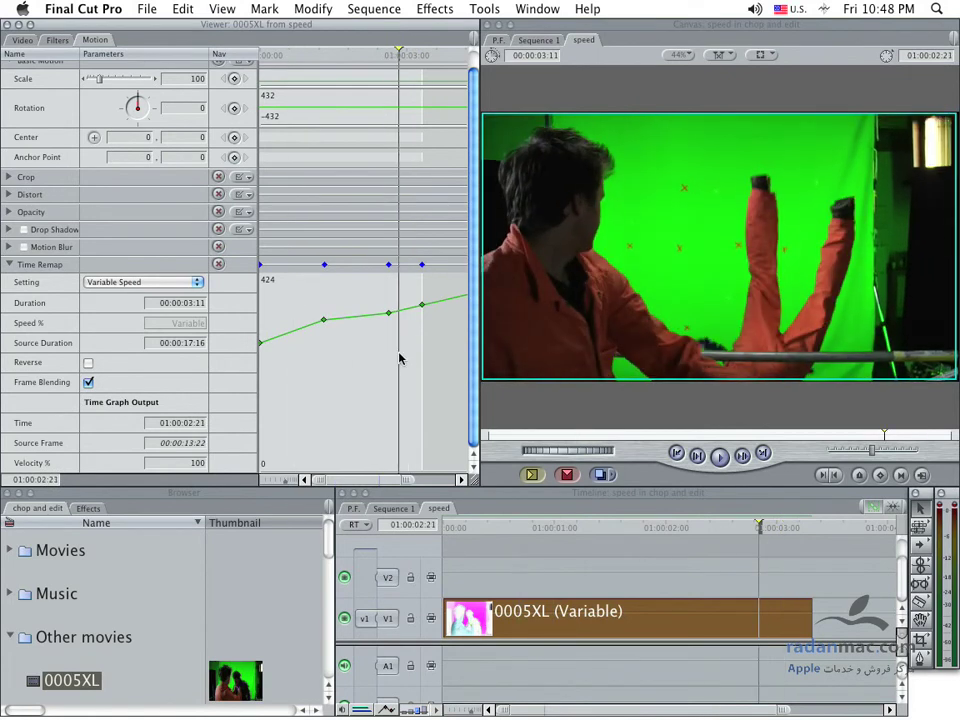
pyautogui.moveTo(389, 314); pyautogui.dragTo(394, 314)
pyautogui.click(415, 361)
pyautogui.moveTo(415, 361); pyautogui.dragTo(412, 368)
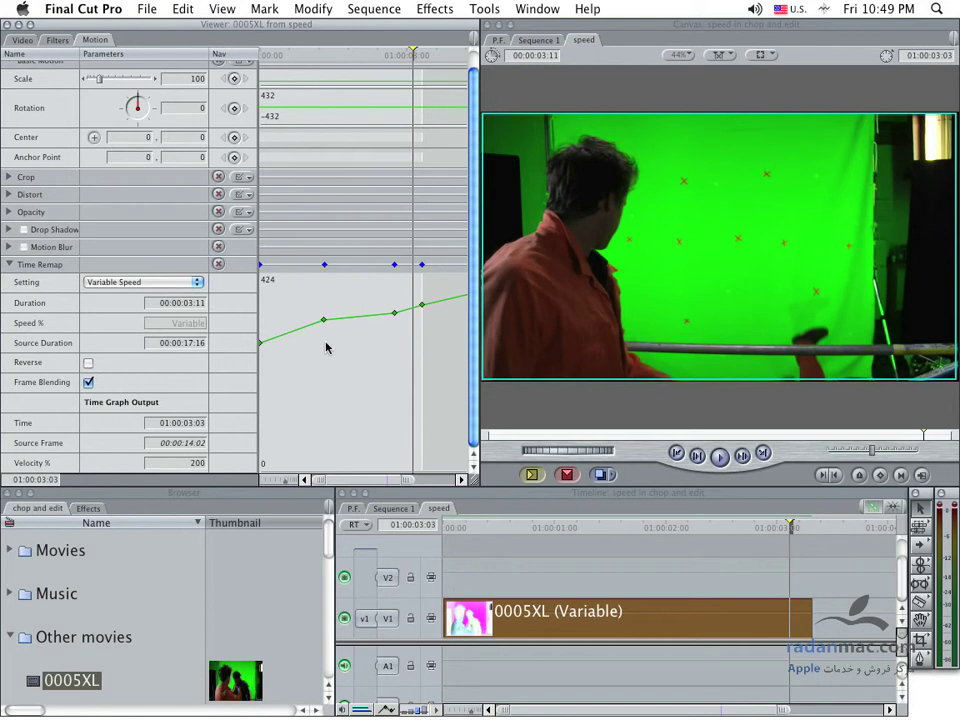
# Move the first speed keyframe 5 frames earlier and play the retimed clip from the start
pyautogui.moveTo(323, 320); pyautogui.dragTo(305, 322)
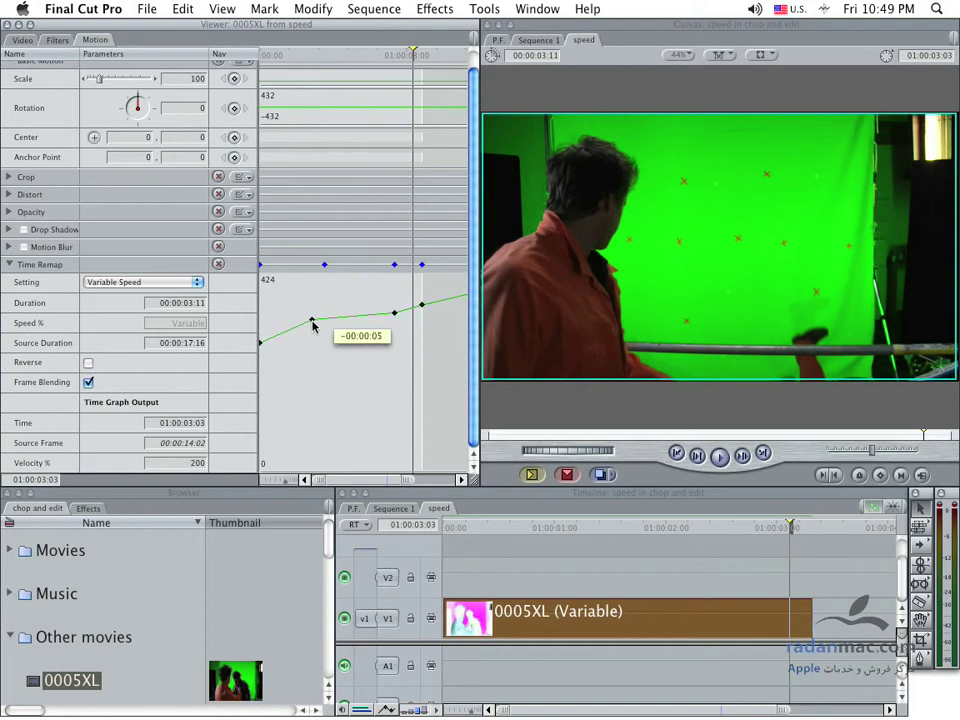
pyautogui.press('Home')
pyautogui.press('space')
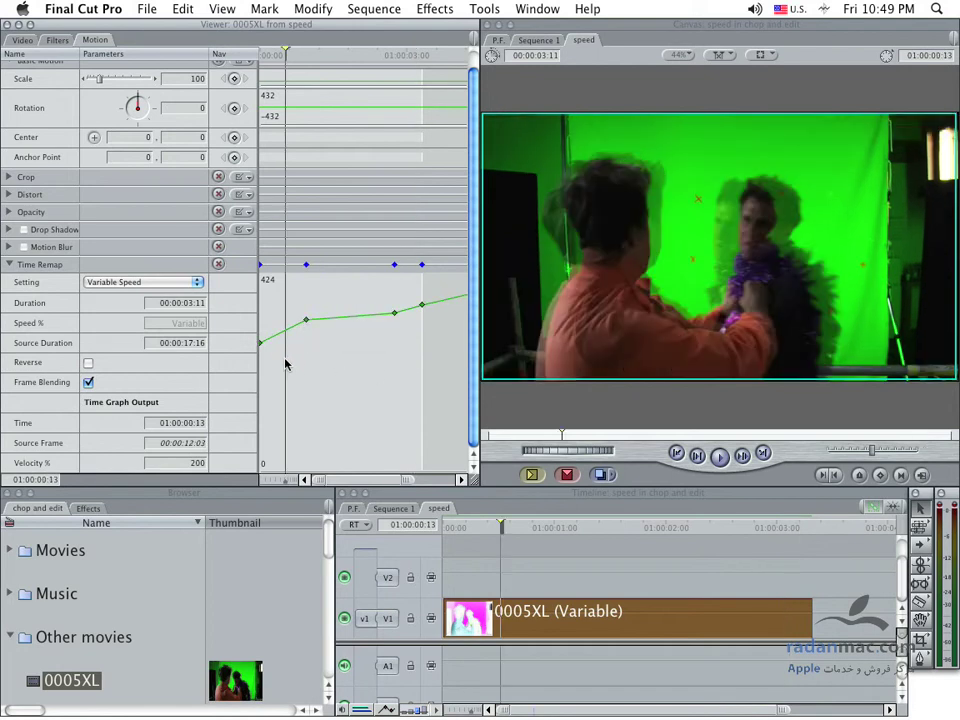
pyautogui.moveTo(291, 377); pyautogui.dragTo(247, 388)
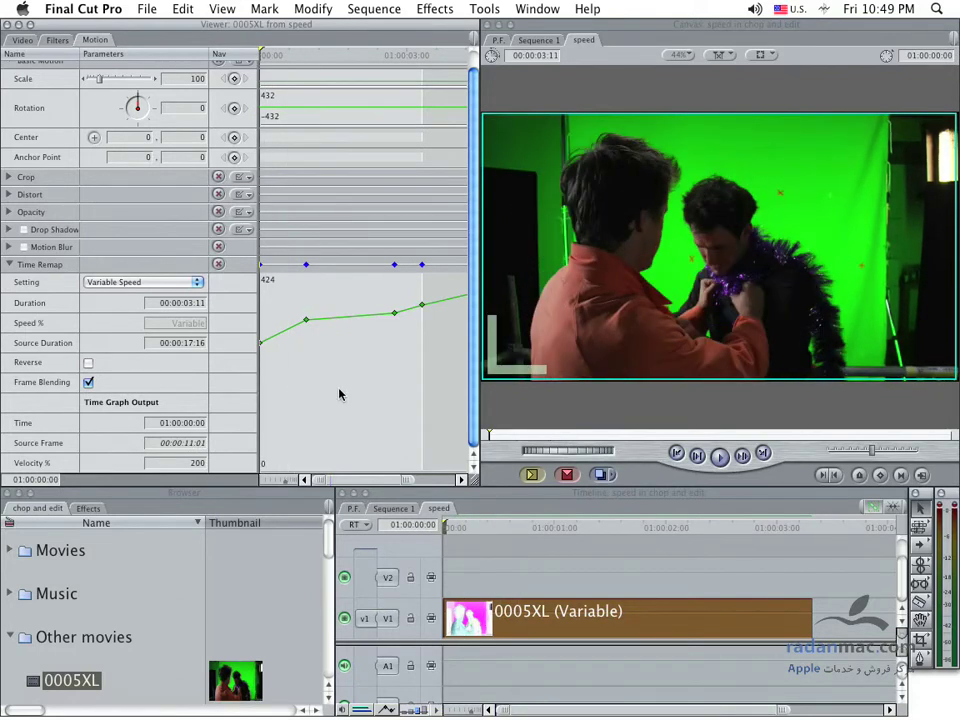
pyautogui.press('space')
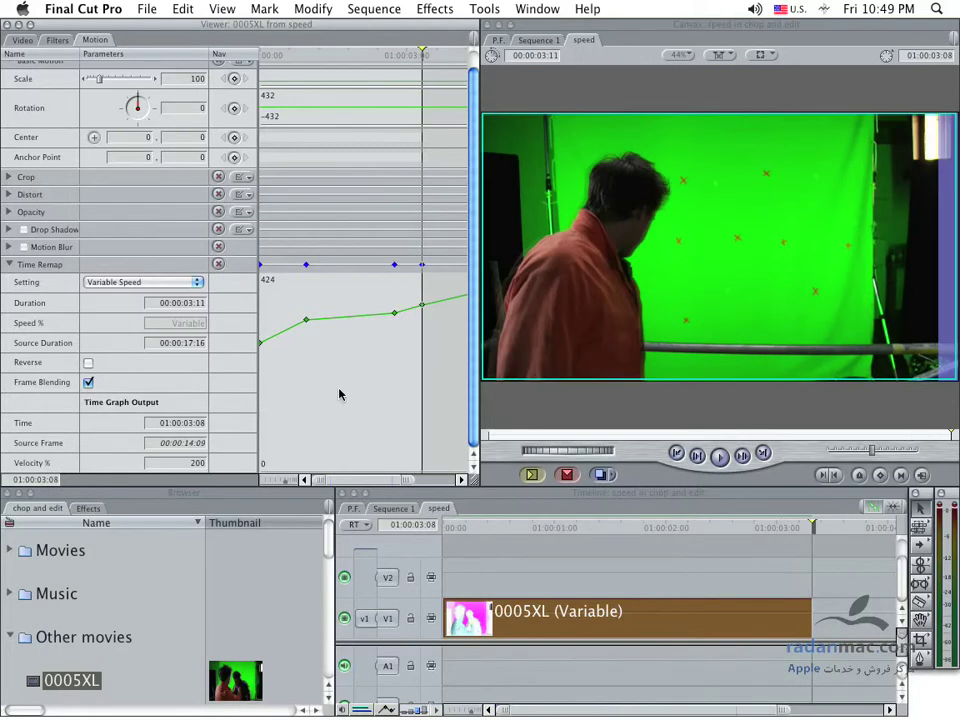
pyautogui.moveTo(285, 411); pyautogui.dragTo(268, 410)
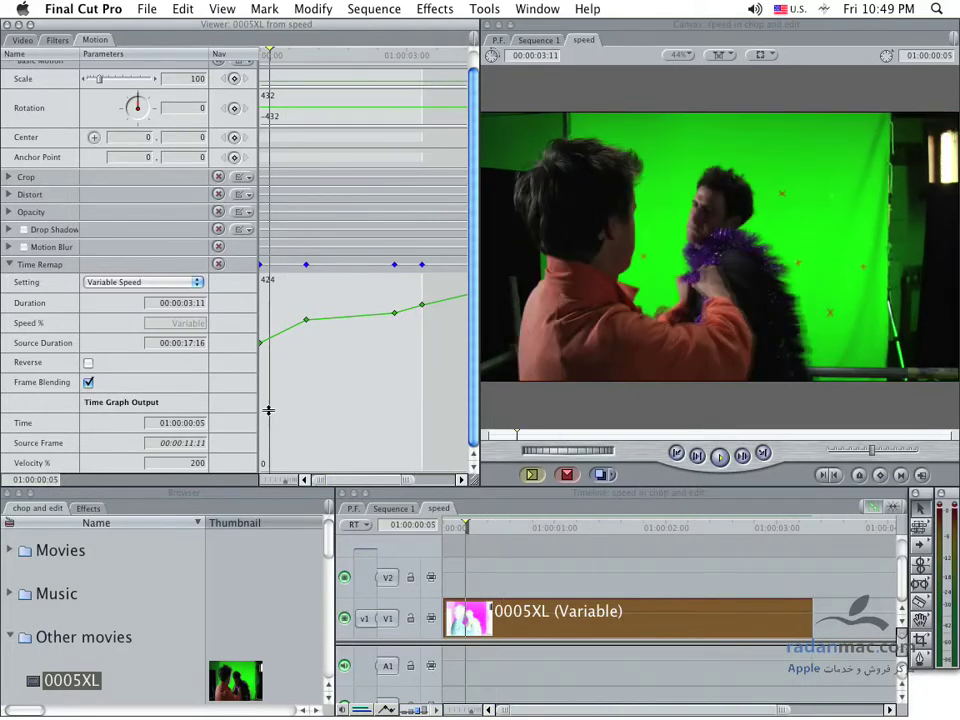
pyautogui.press('space')
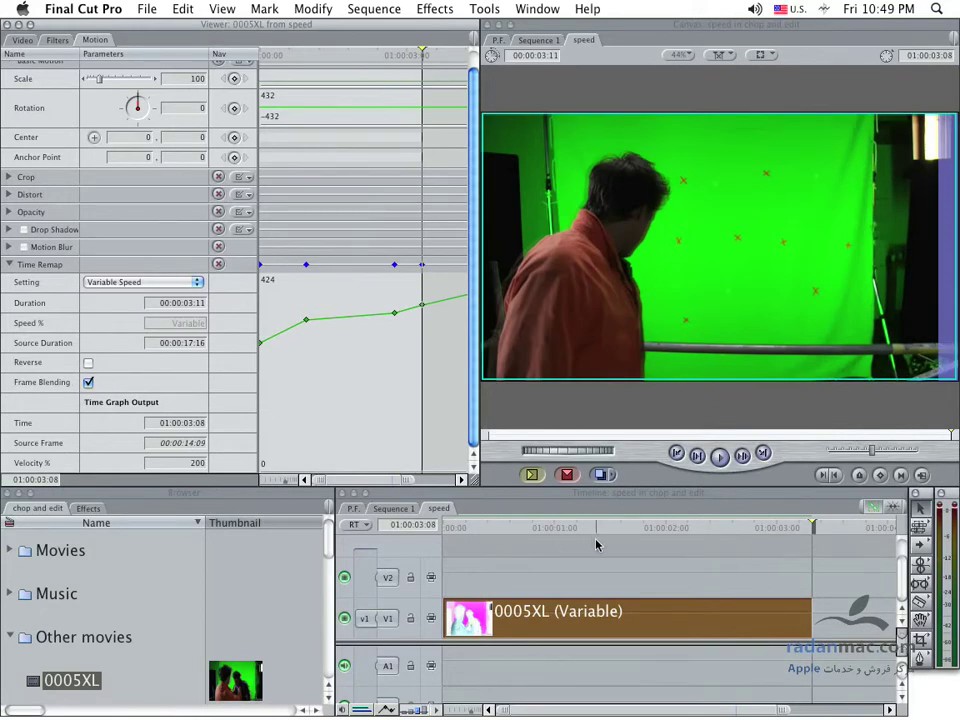
pyautogui.moveTo(600, 530); pyautogui.dragTo(632, 539)
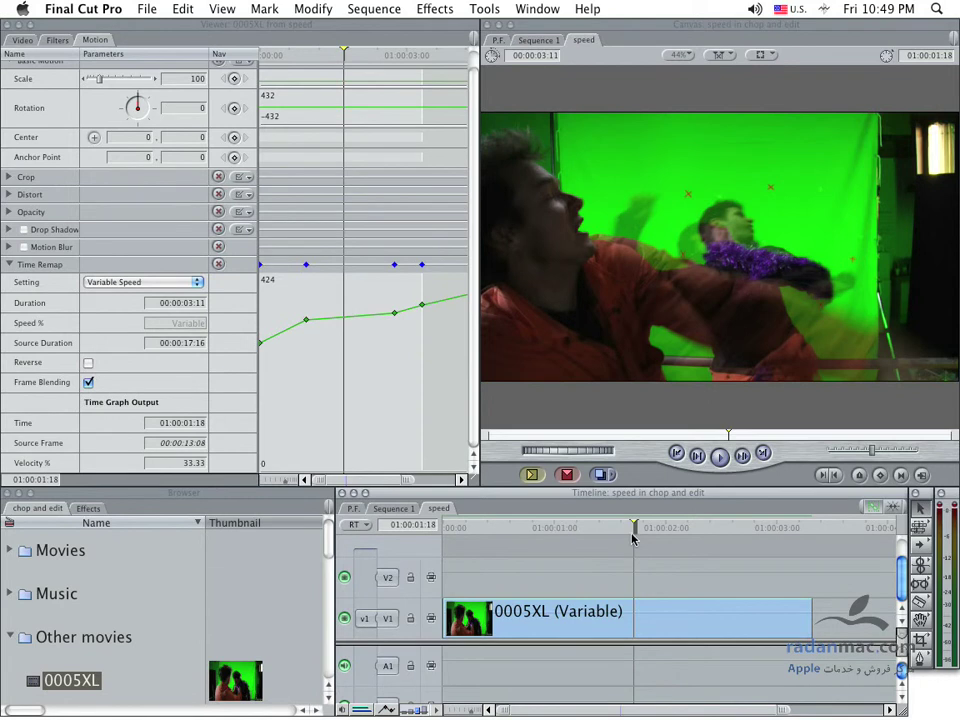
pyautogui.click(613, 531)
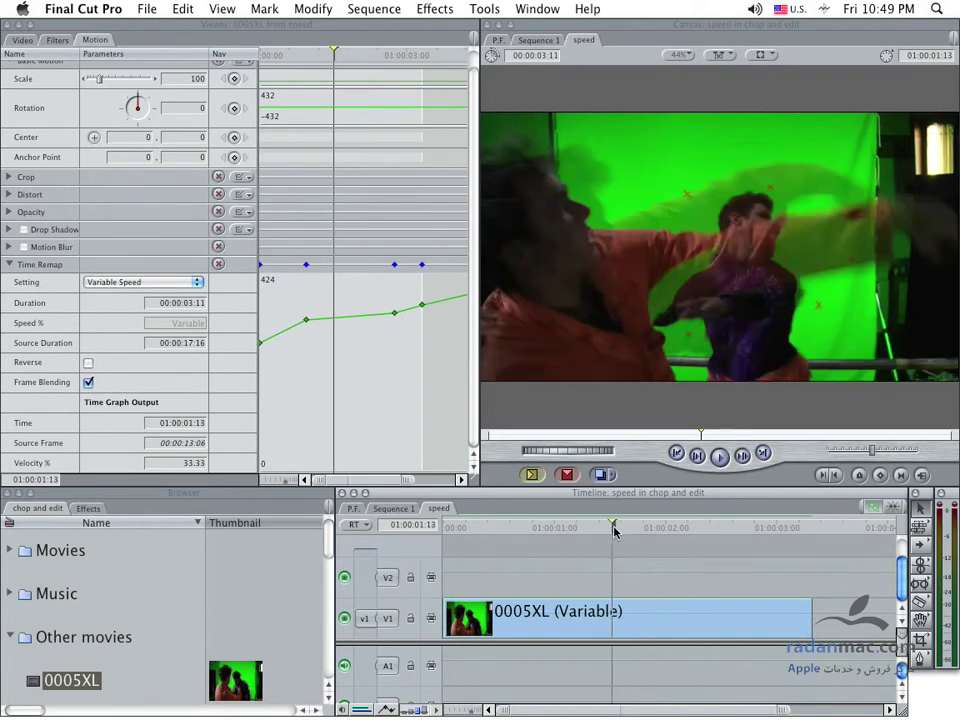
pyautogui.moveTo(615, 531); pyautogui.dragTo(640, 534)
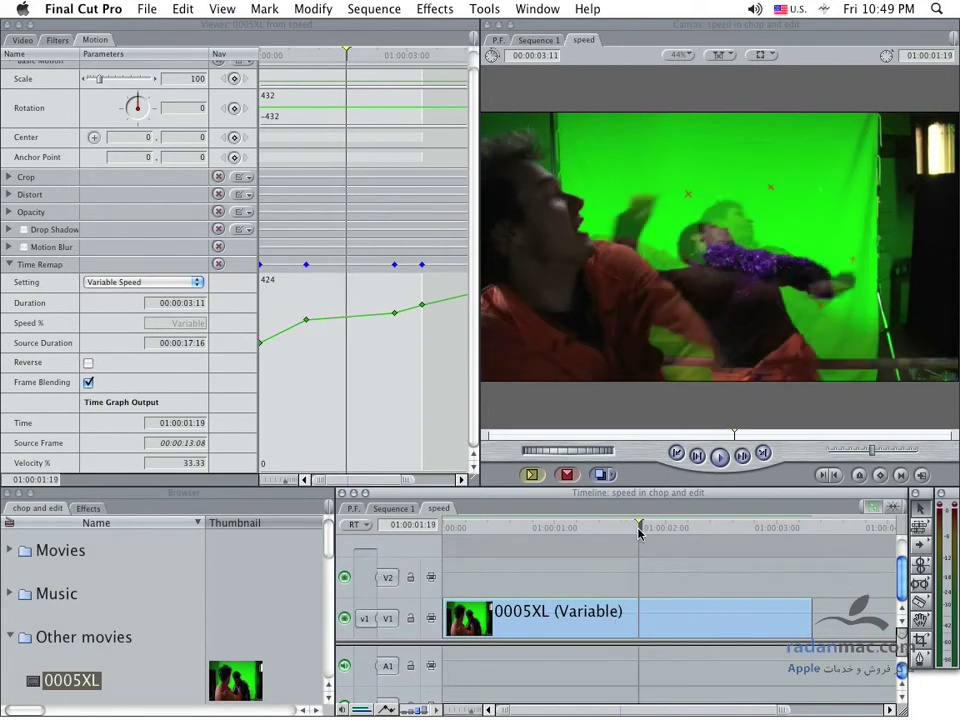
# Turn off Frame Blending for 0005XL and play the clip from the start to compare
pyautogui.click(87, 384)
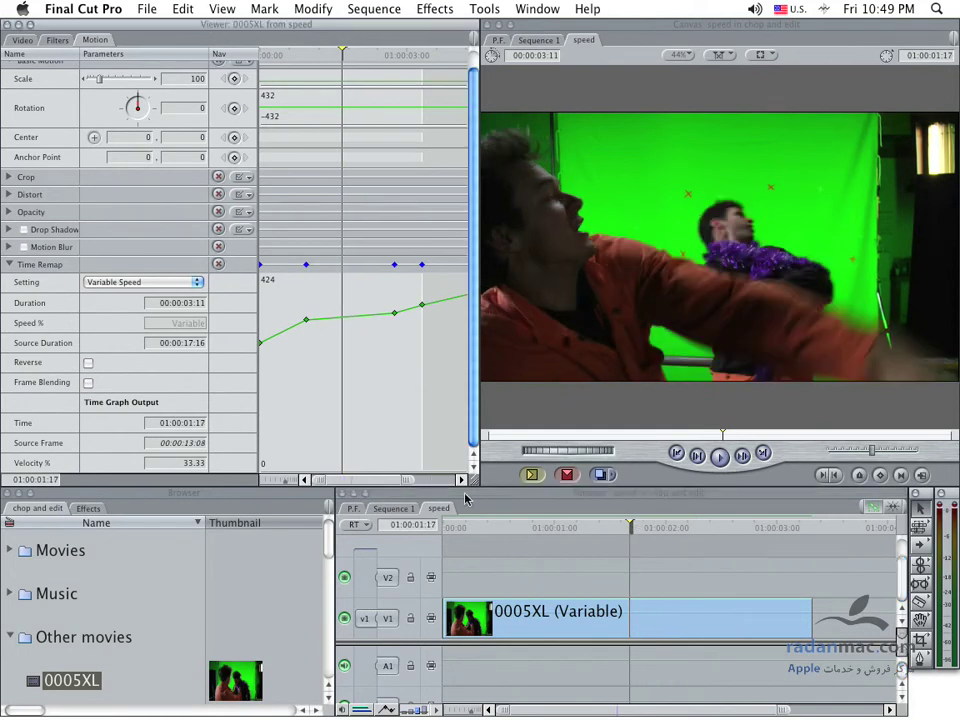
pyautogui.click(411, 531)
pyautogui.press('Home')
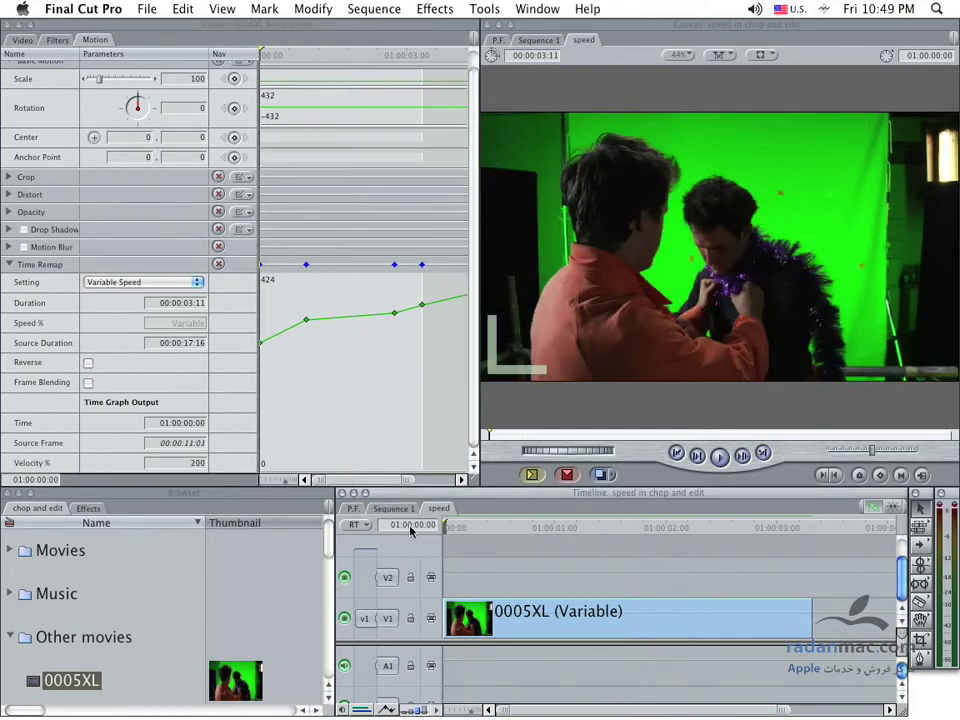
pyautogui.press('space')
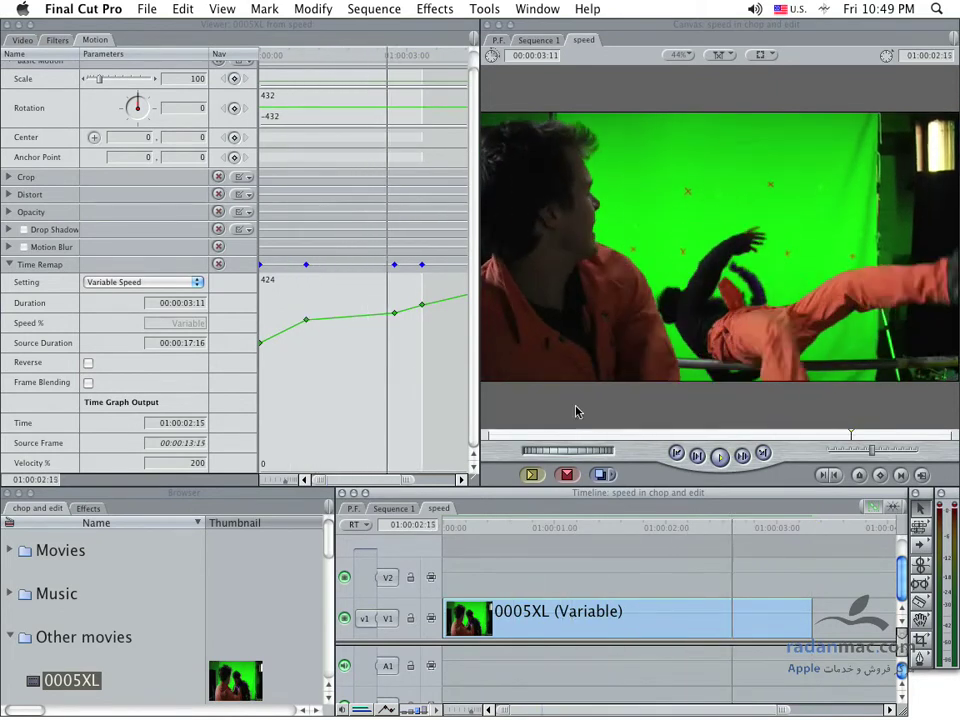
pyautogui.click(471, 526)
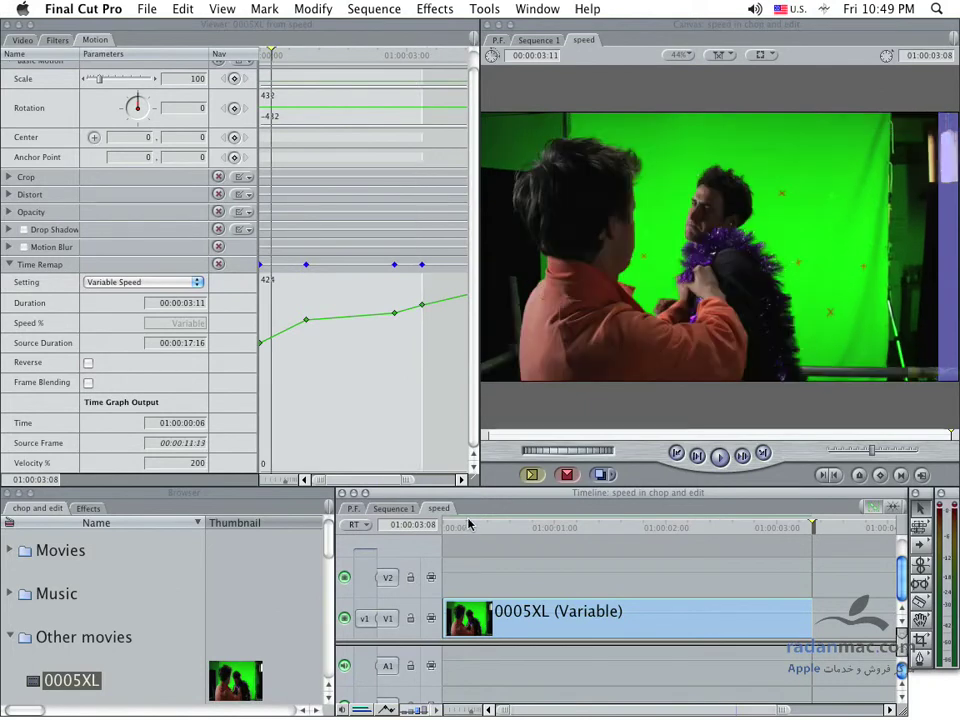
pyautogui.press('space')
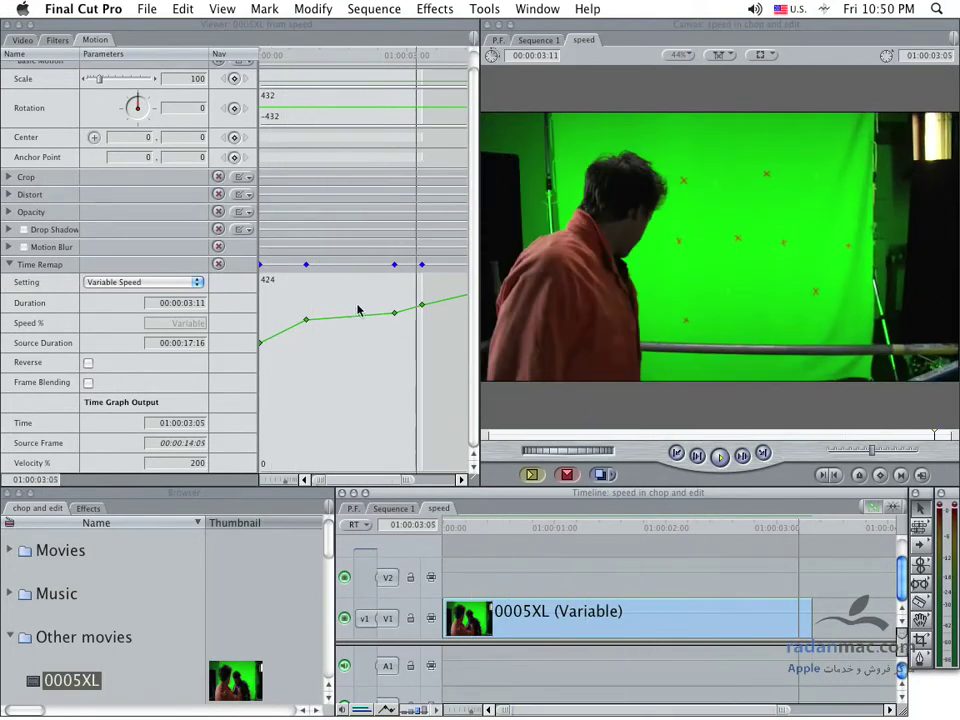
# Make all three speed keyframes Smooth, reshape the curve at the third, and replay the ramp
pyautogui.rightClick(306, 321)
pyautogui.click(320, 338)
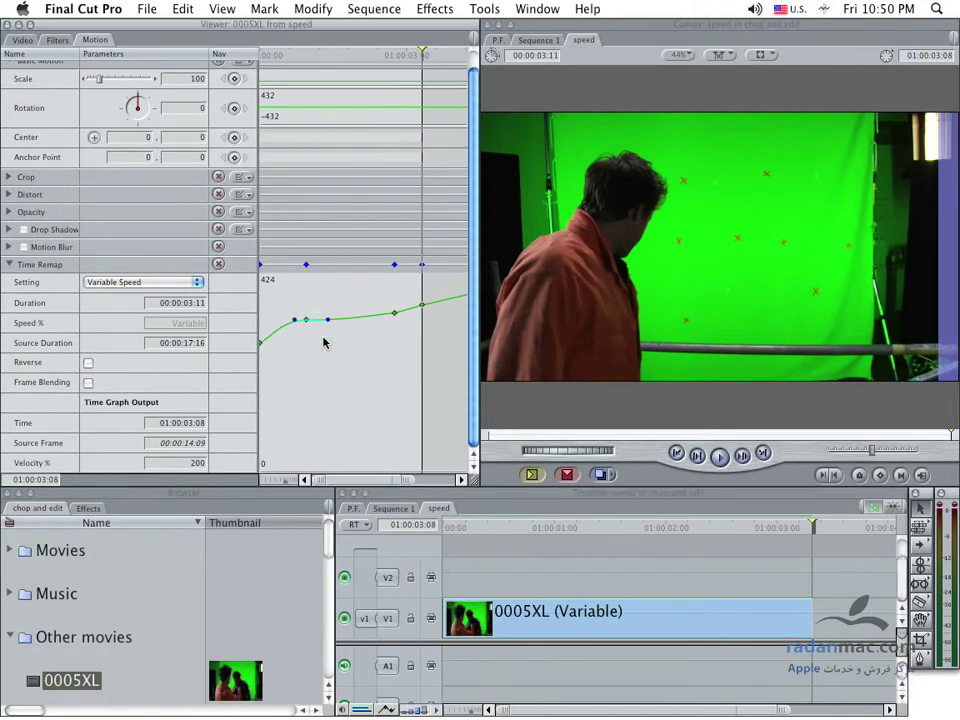
pyautogui.rightClick(394, 313)
pyautogui.click(422, 332)
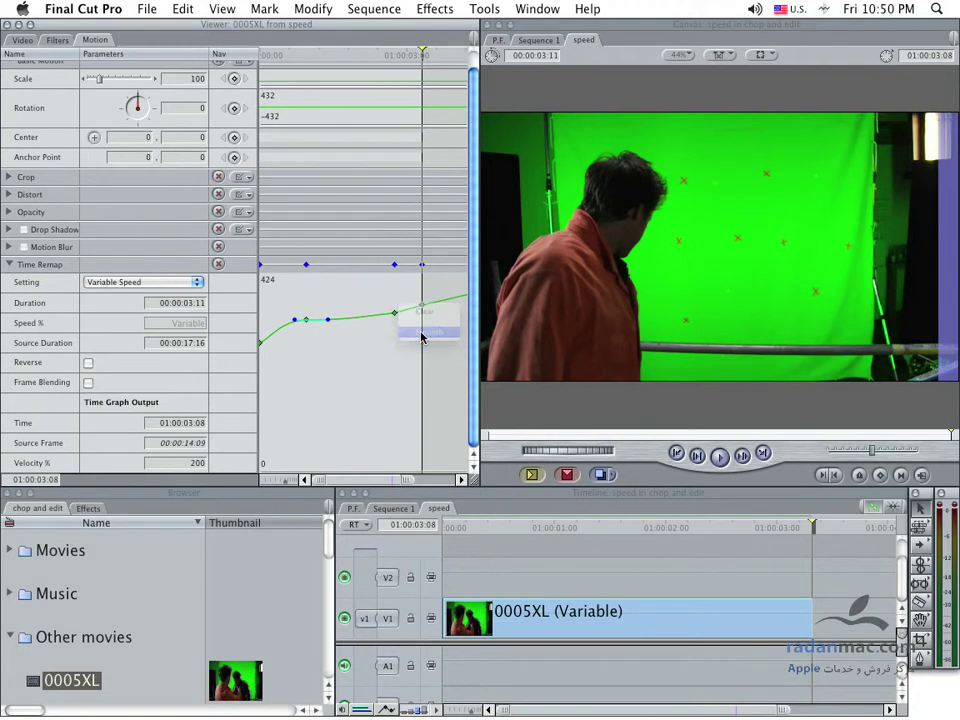
pyautogui.moveTo(371, 313); pyautogui.dragTo(373, 319)
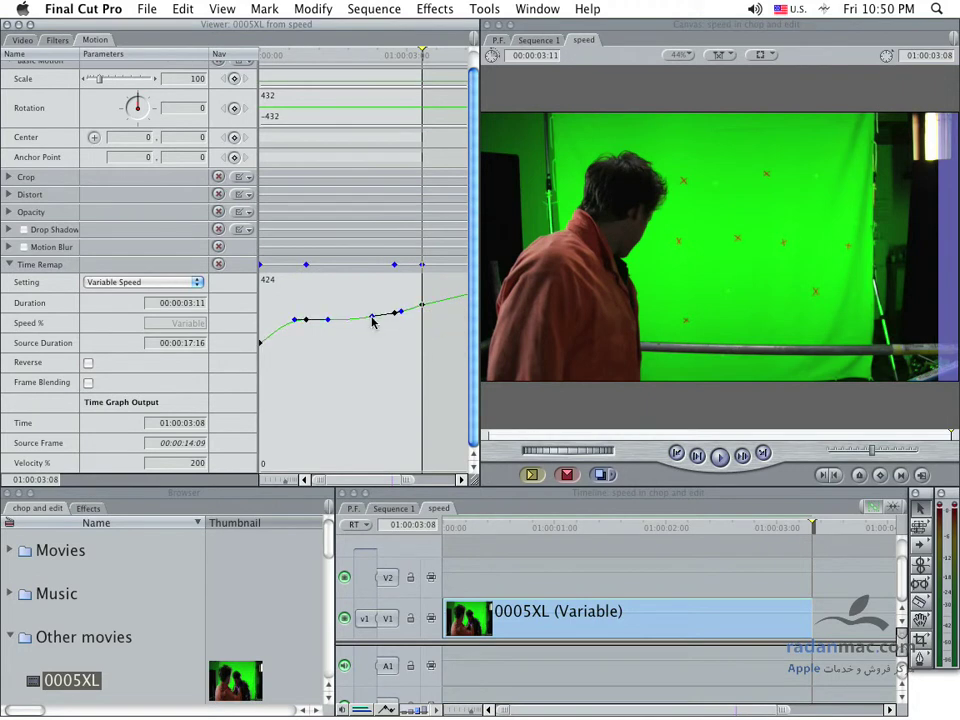
pyautogui.rightClick(260, 342)
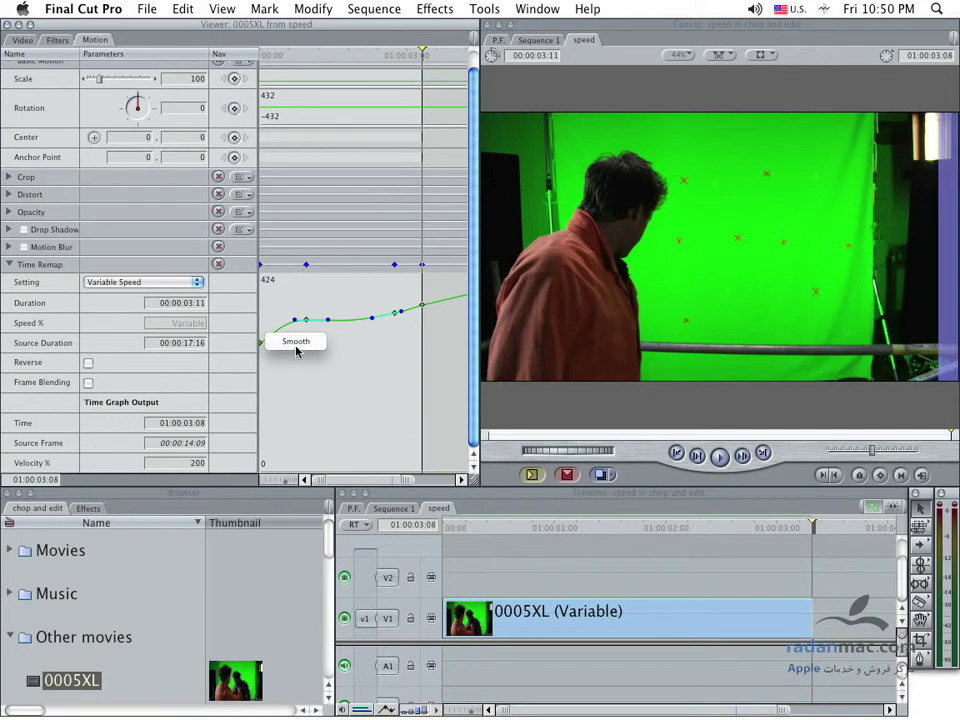
pyautogui.click(294, 345)
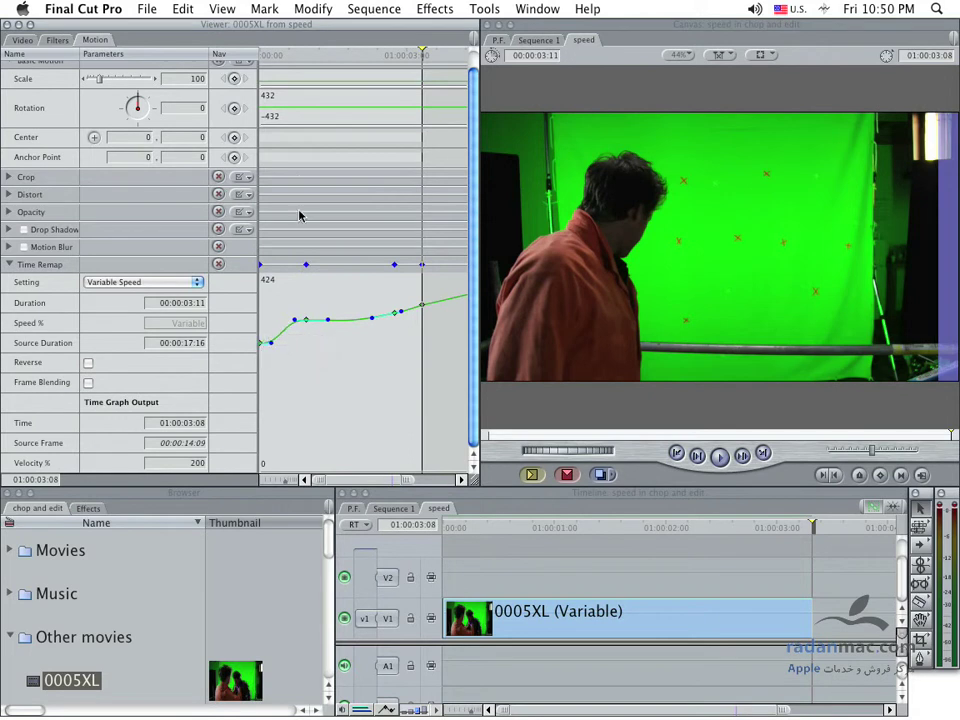
pyautogui.click(260, 56)
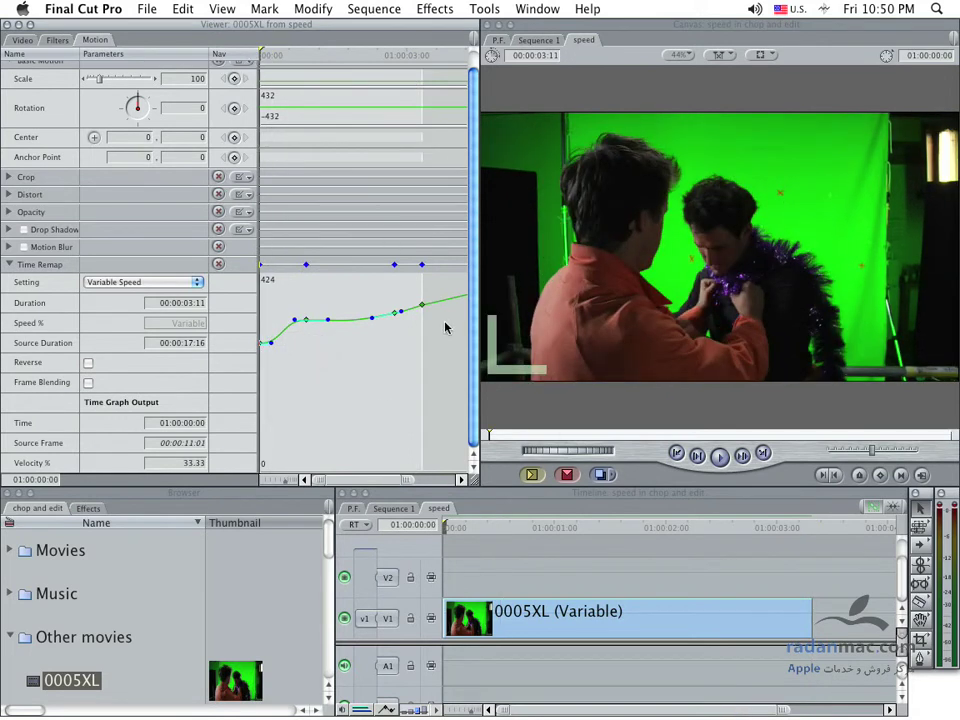
pyautogui.press('space')
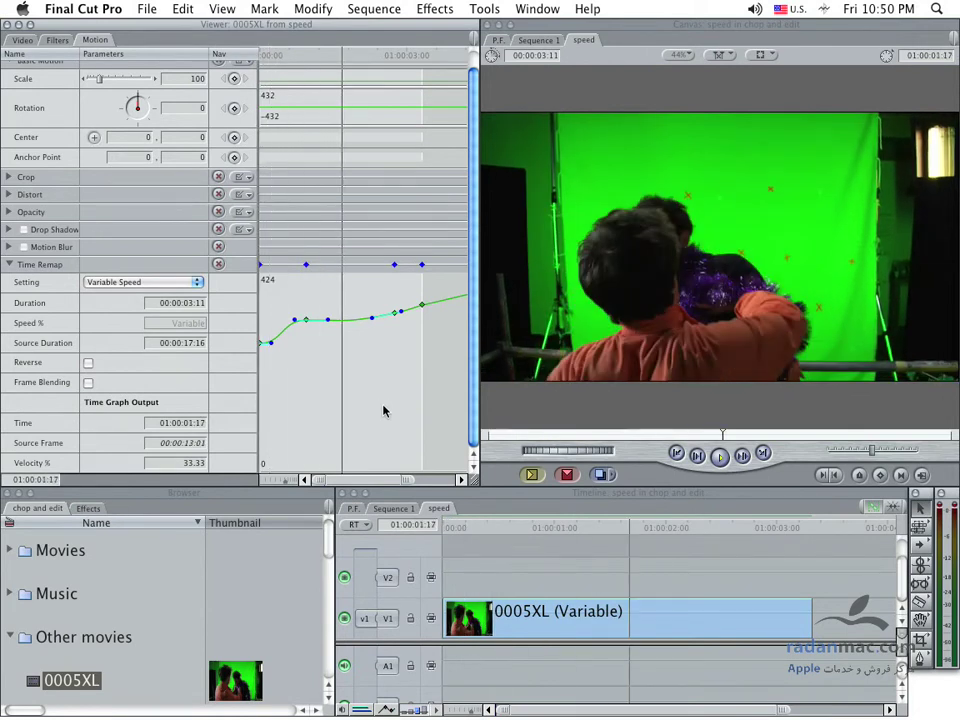
# Add two more keyframes on the speed curve and replay into the slowdown
pyautogui.click(329, 319)
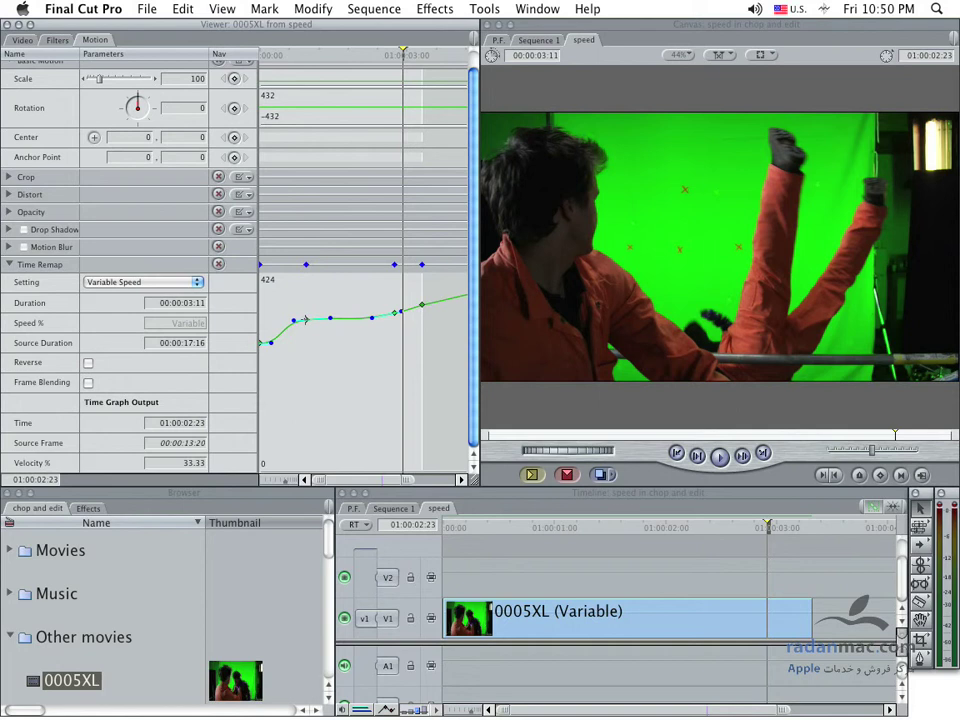
pyautogui.click(372, 318)
pyautogui.press('Home')
pyautogui.press('space')
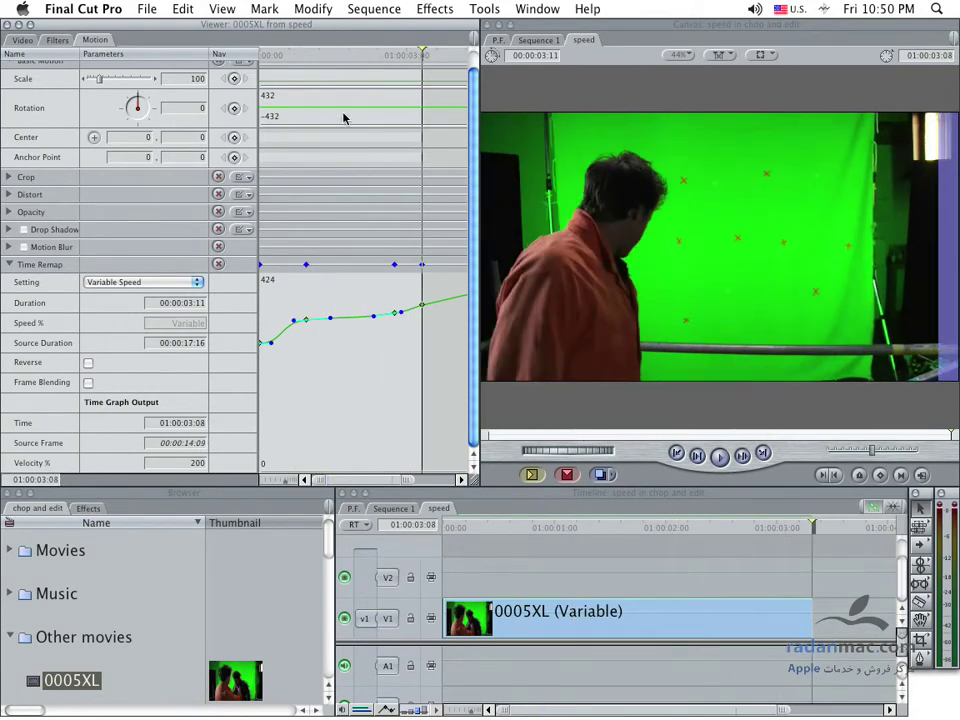
pyautogui.click(354, 60)
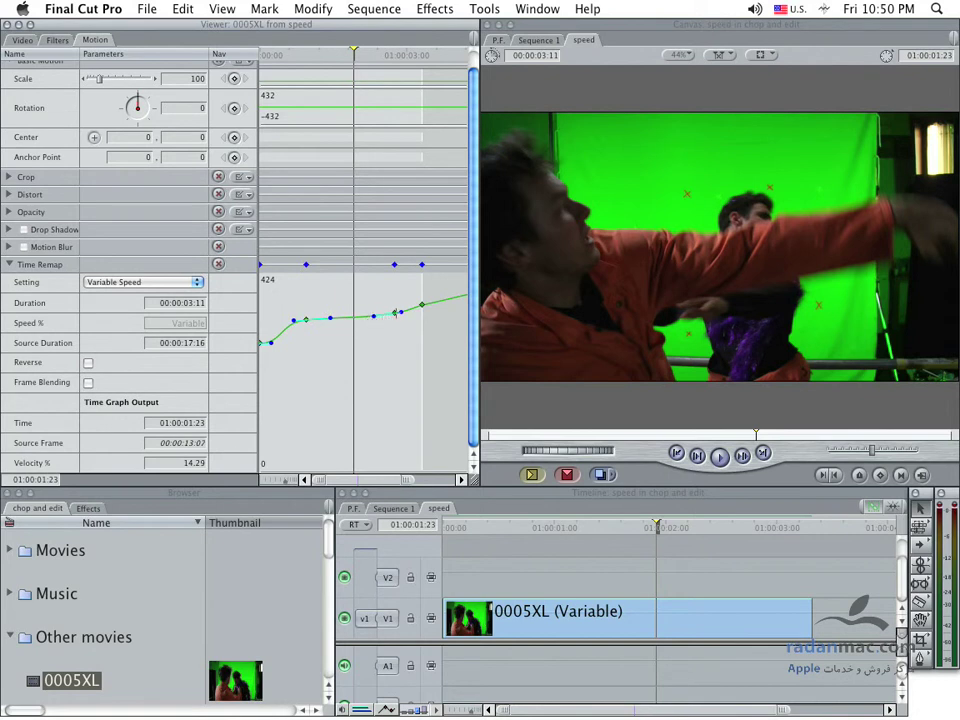
# Convert the first, second and third speed keyframes back to corner points
pyautogui.rightClick(398, 313)
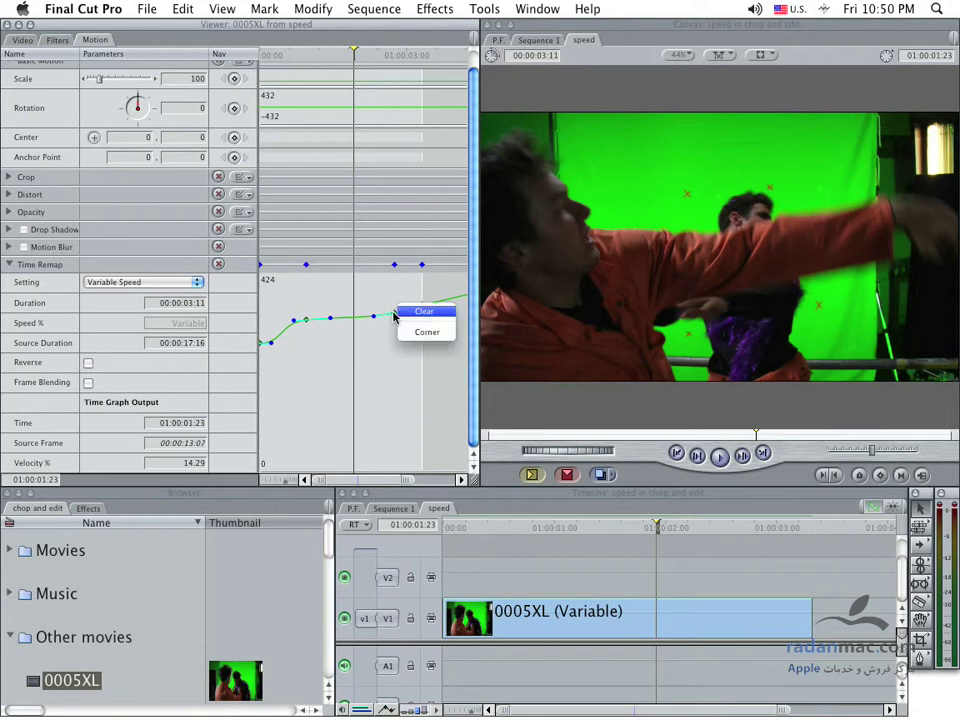
pyautogui.click(416, 332)
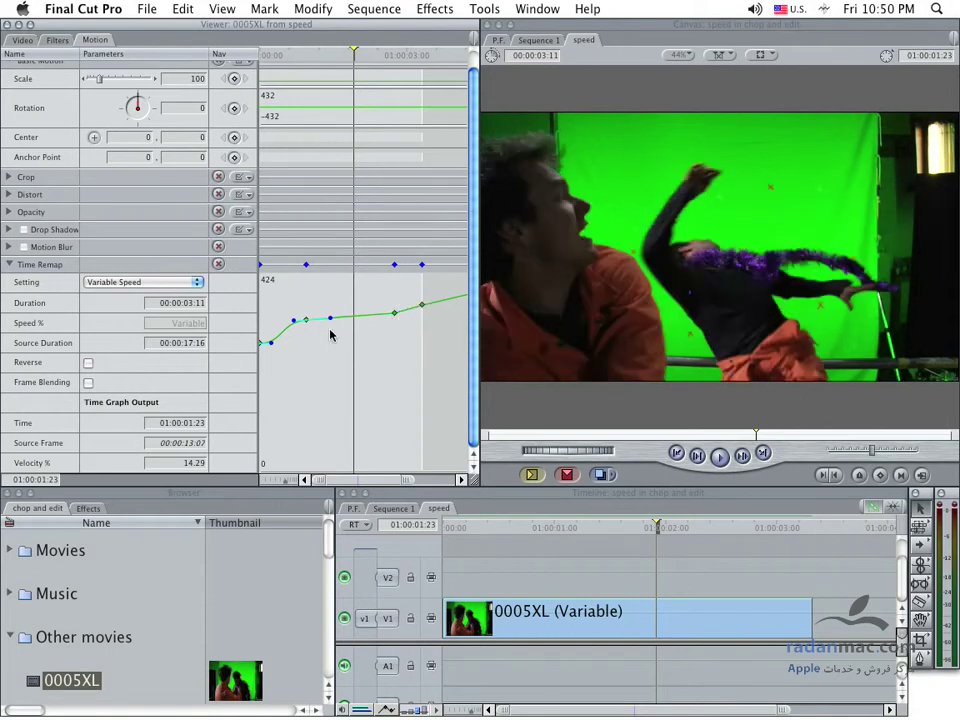
pyautogui.rightClick(307, 321)
pyautogui.click(324, 337)
pyautogui.rightClick(262, 342)
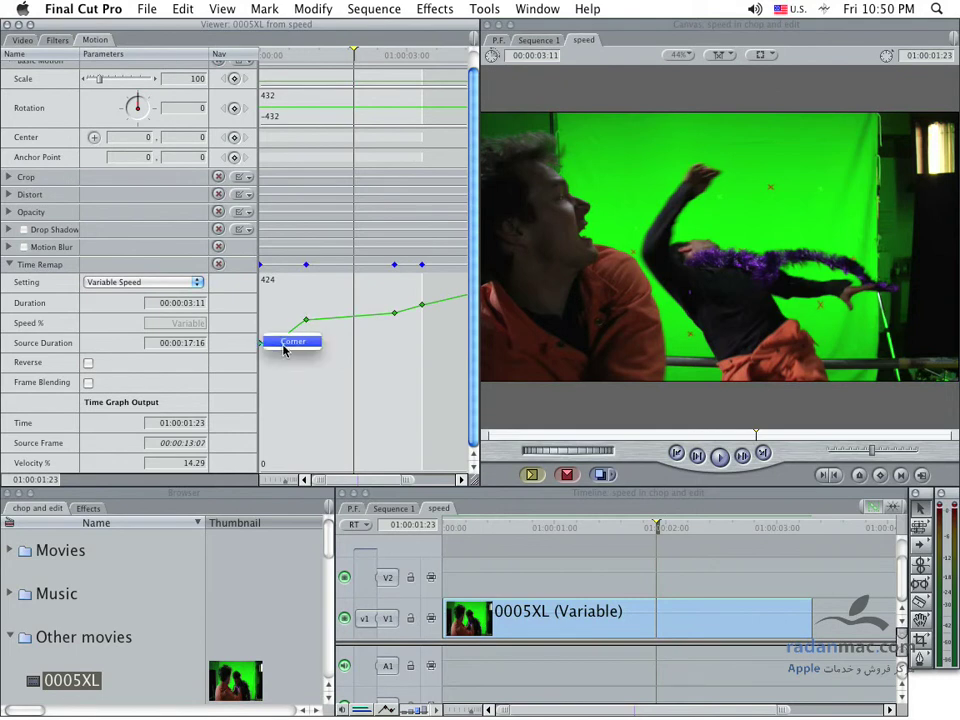
pyautogui.click(288, 344)
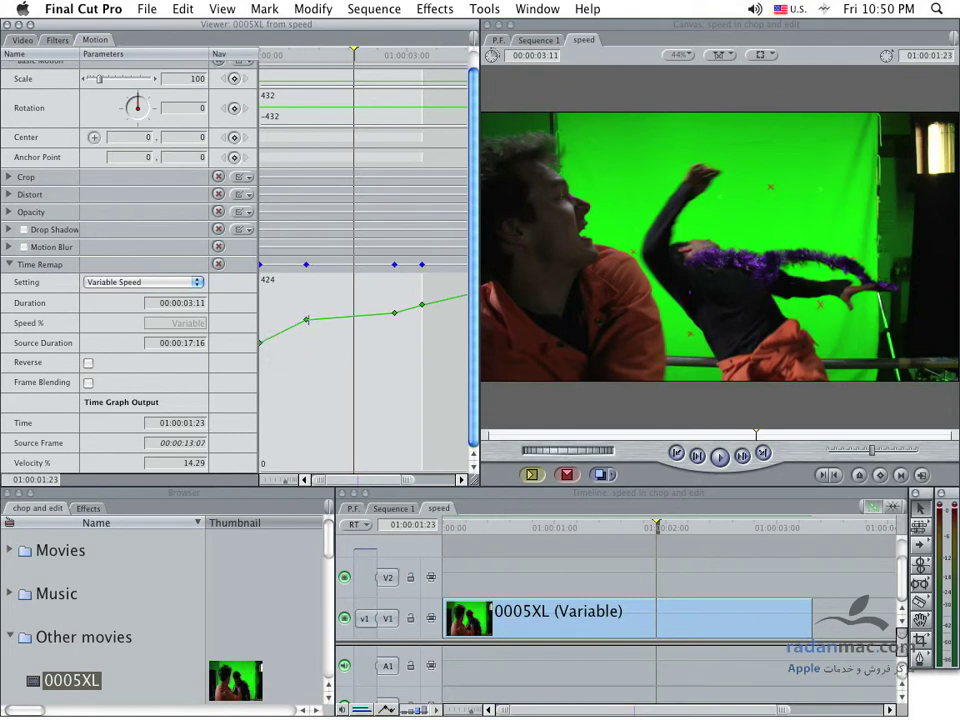
# Raise the second and third speed keyframes level, then play backwards to review the slowdown
pyautogui.moveTo(307, 321); pyautogui.dragTo(309, 316)
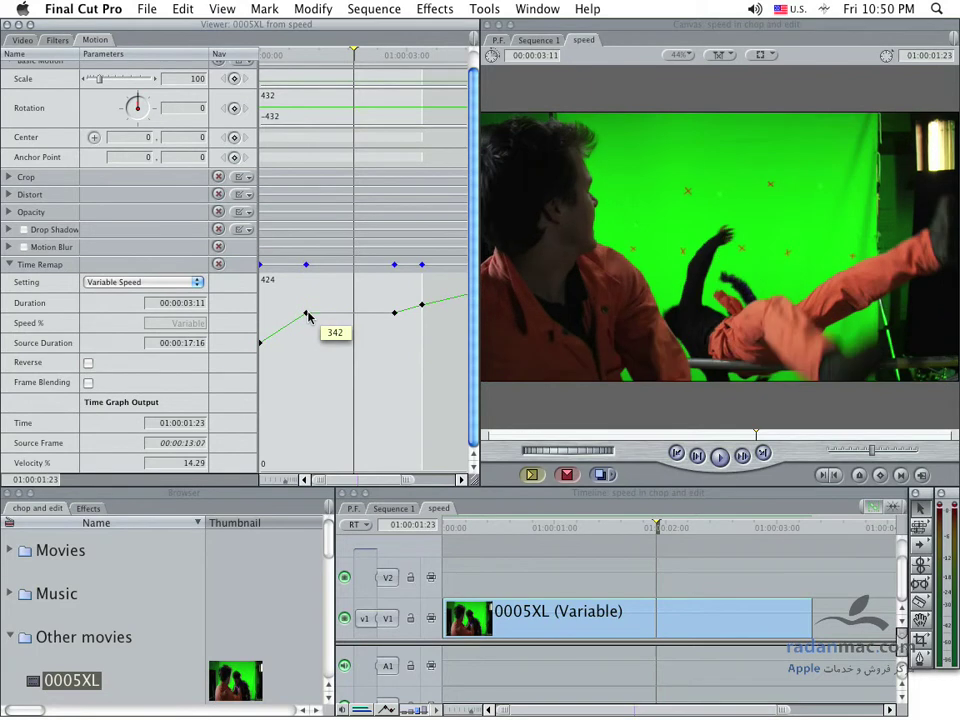
pyautogui.click(330, 358)
pyautogui.moveTo(330, 358); pyautogui.dragTo(344, 362)
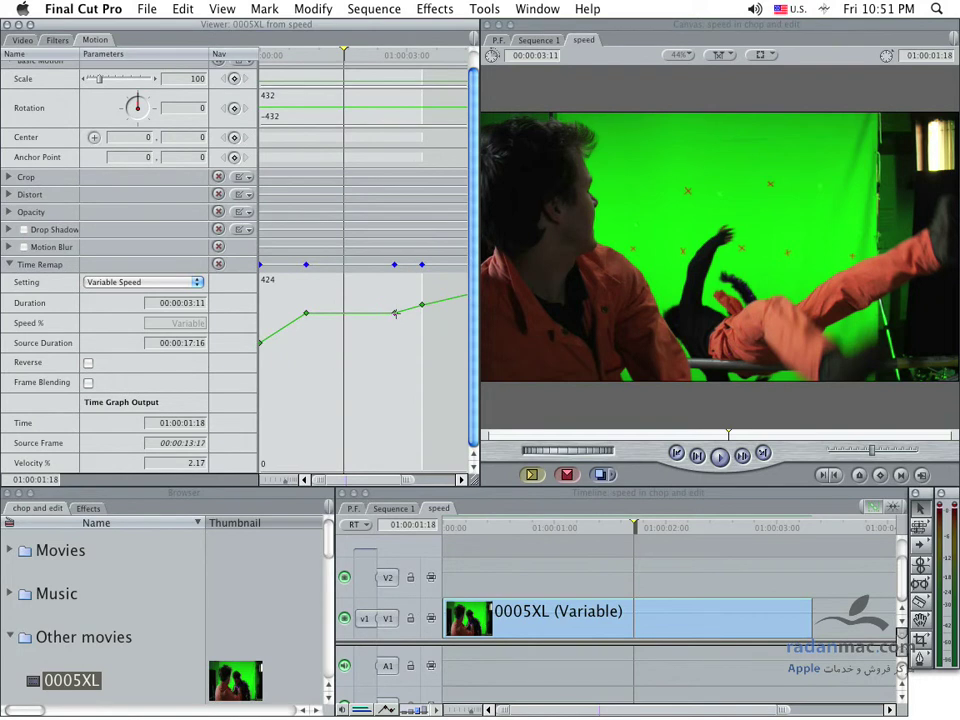
pyautogui.moveTo(395, 313); pyautogui.dragTo(396, 316)
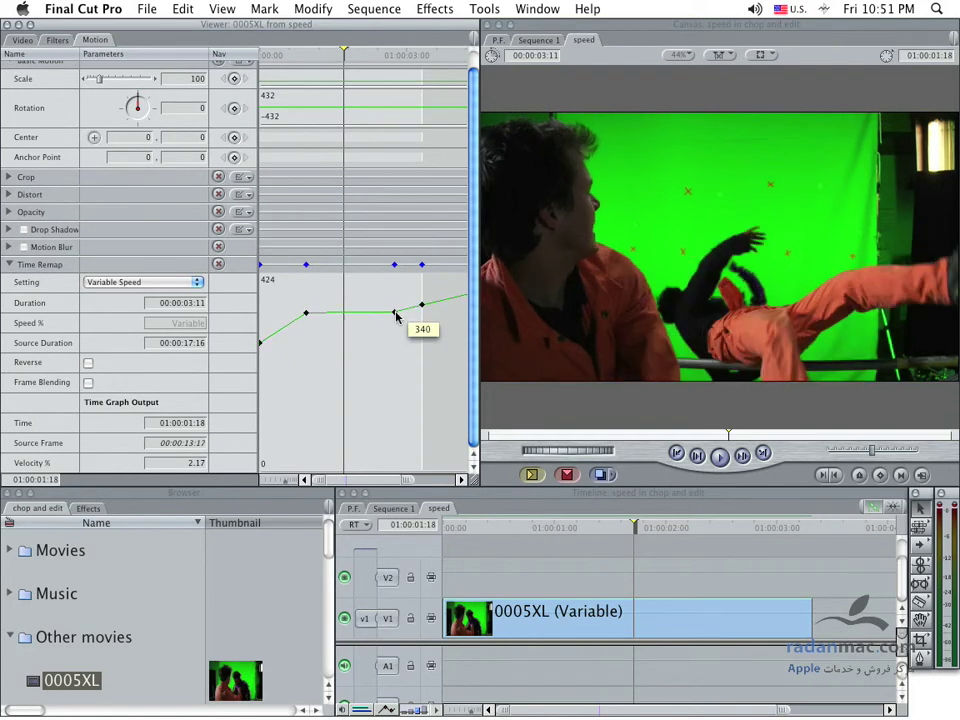
pyautogui.moveTo(396, 316); pyautogui.dragTo(397, 318)
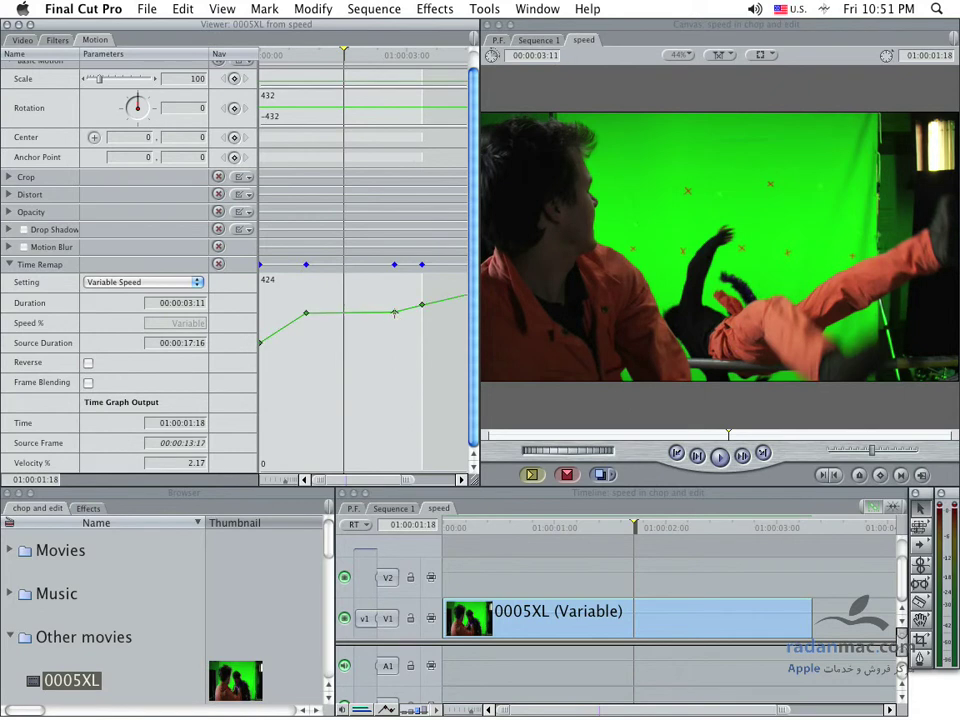
pyautogui.click(395, 313)
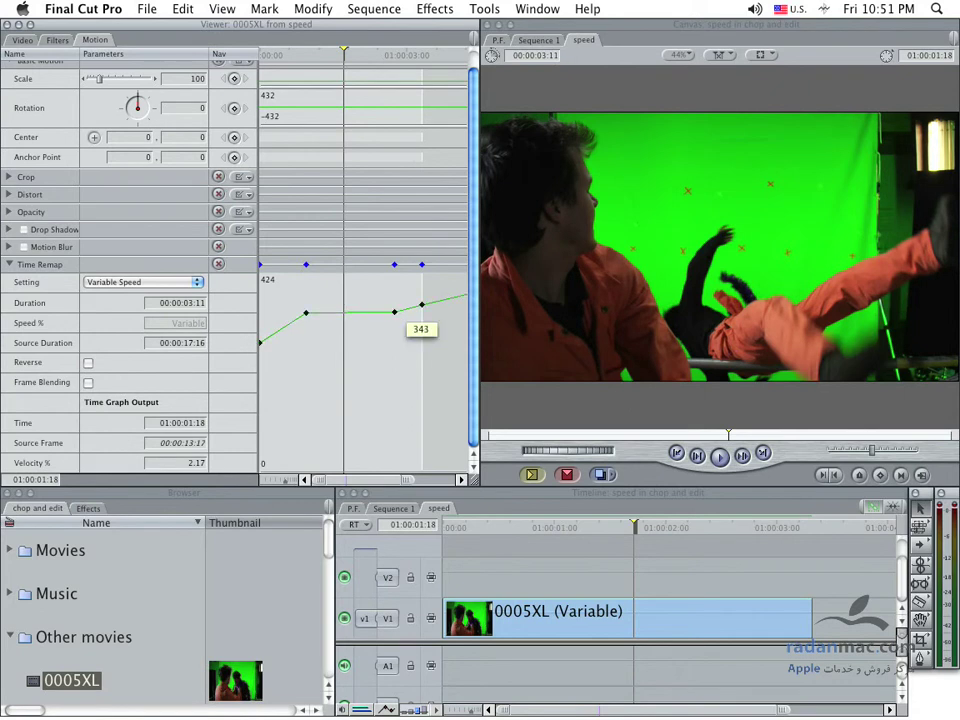
pyautogui.click(337, 359)
pyautogui.press('j')
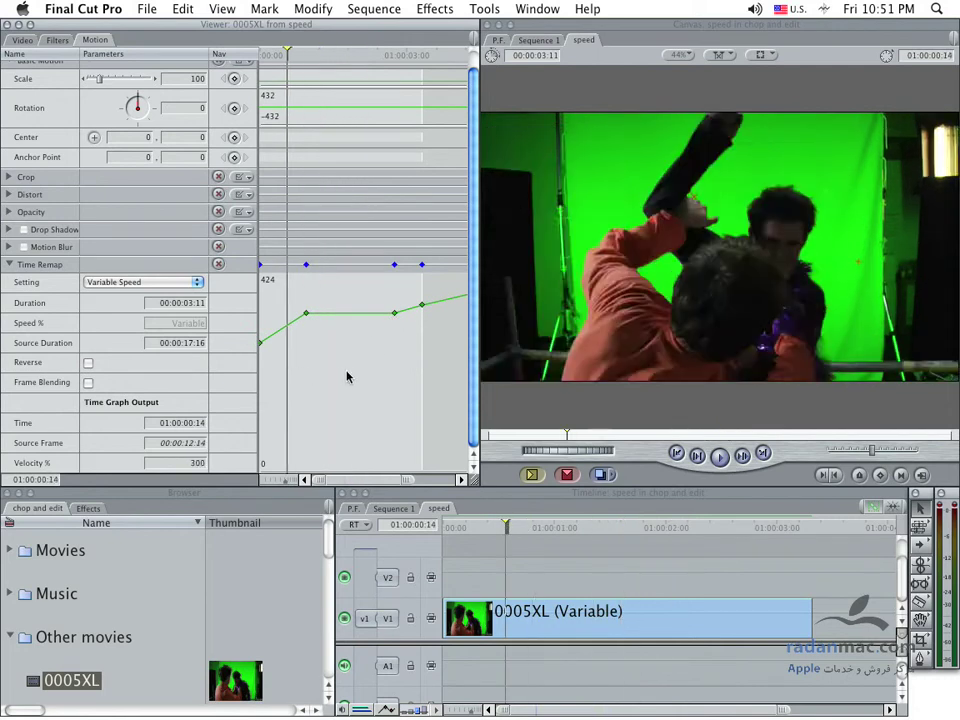
pyautogui.moveTo(345, 377); pyautogui.dragTo(278, 378)
pyautogui.press('space')
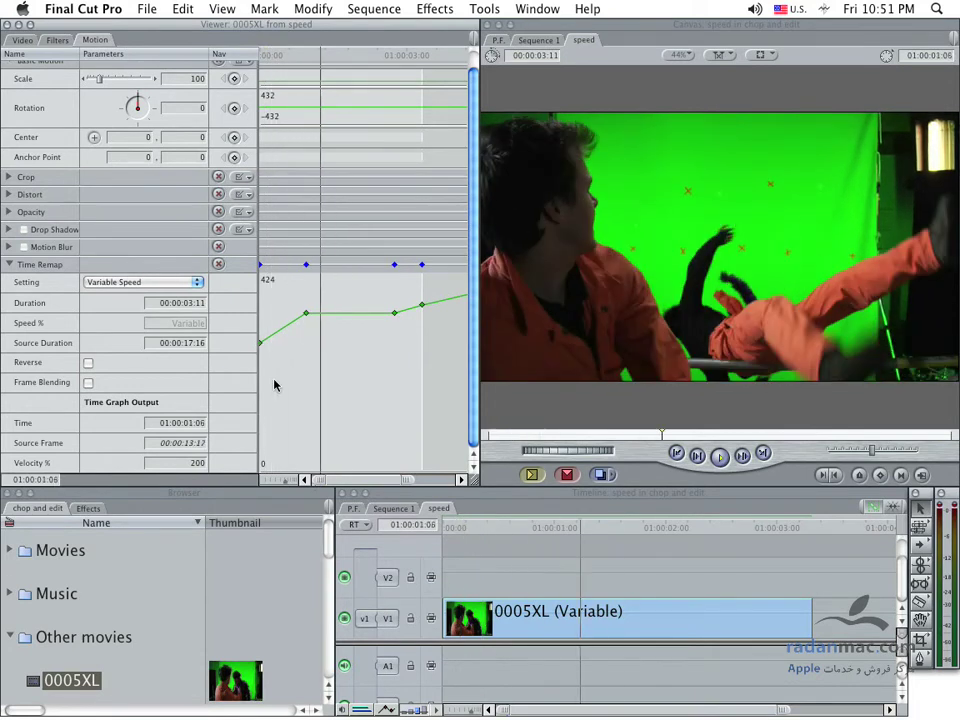
pyautogui.press('space')
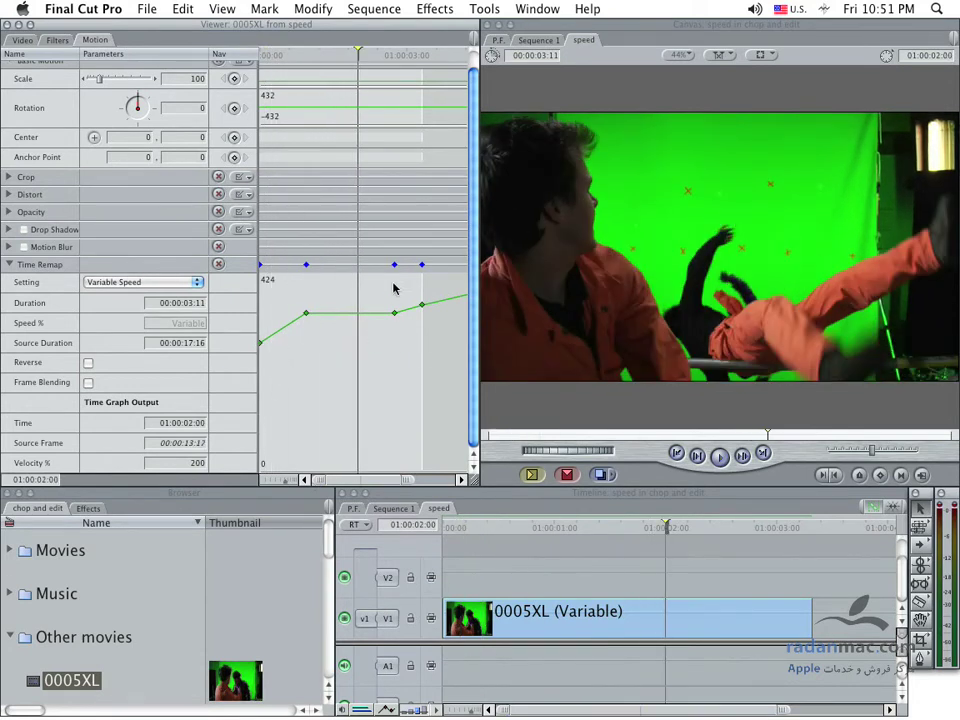
pyautogui.press('space')
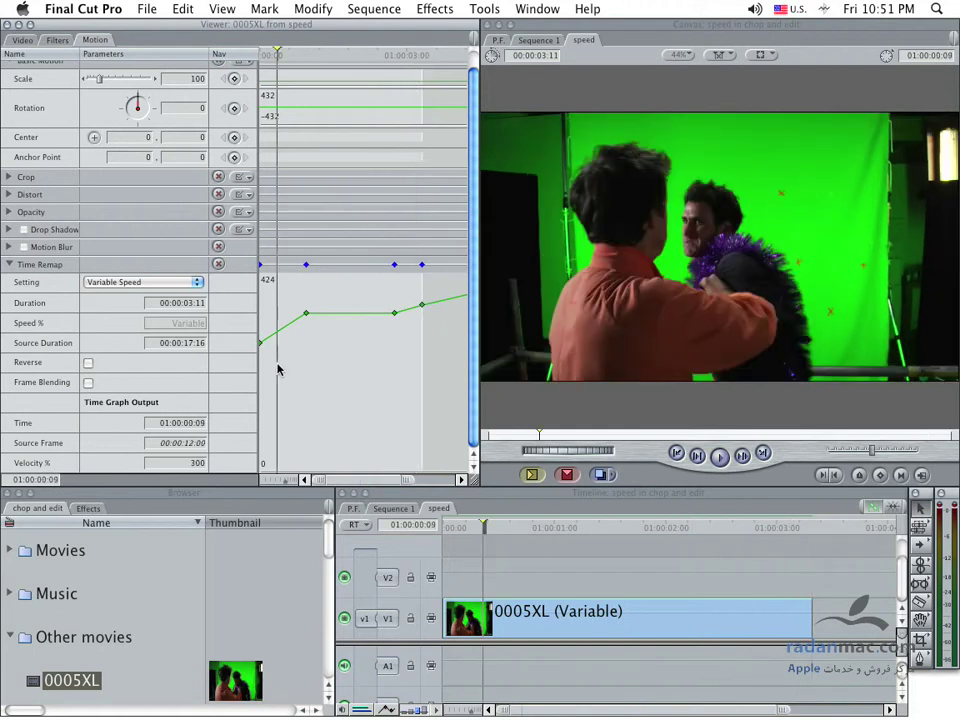
pyautogui.press('space')
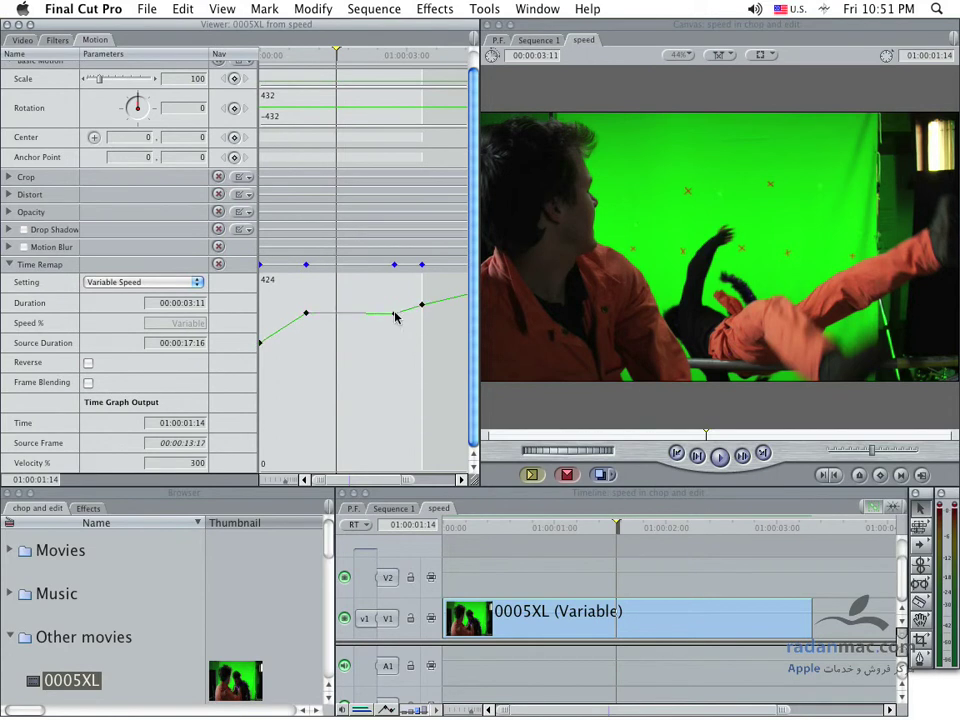
pyautogui.moveTo(395, 313); pyautogui.dragTo(395, 342)
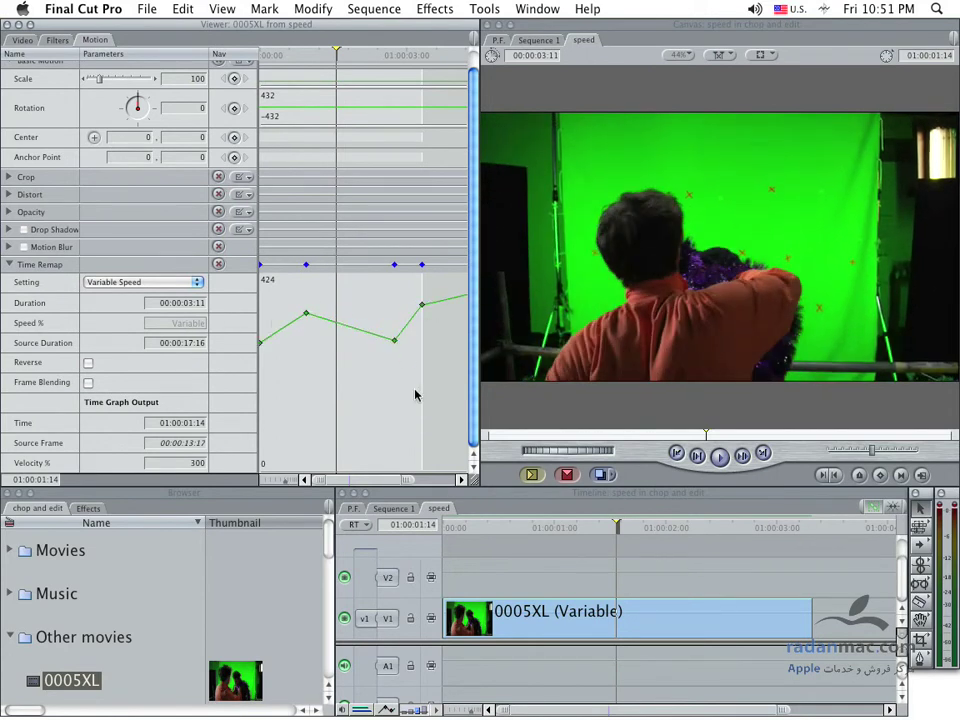
pyautogui.click(270, 296)
pyautogui.press('space')
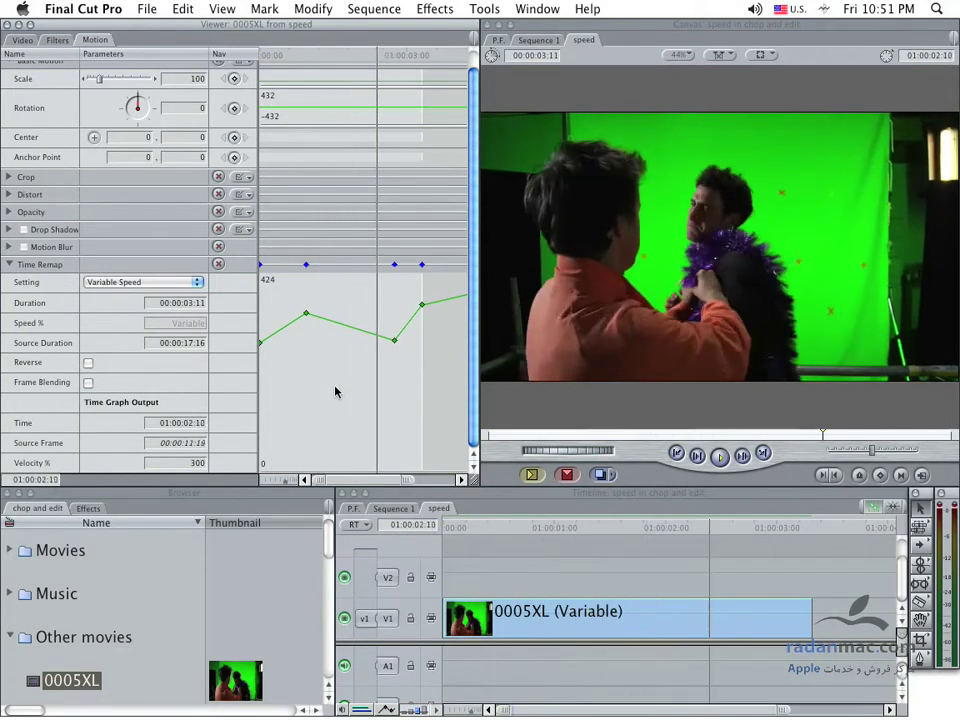
pyautogui.moveTo(272, 364)
pyautogui.mouseDown()
pyautogui.moveTo(281, 383)
pyautogui.moveTo(341, 386)
pyautogui.mouseUp()
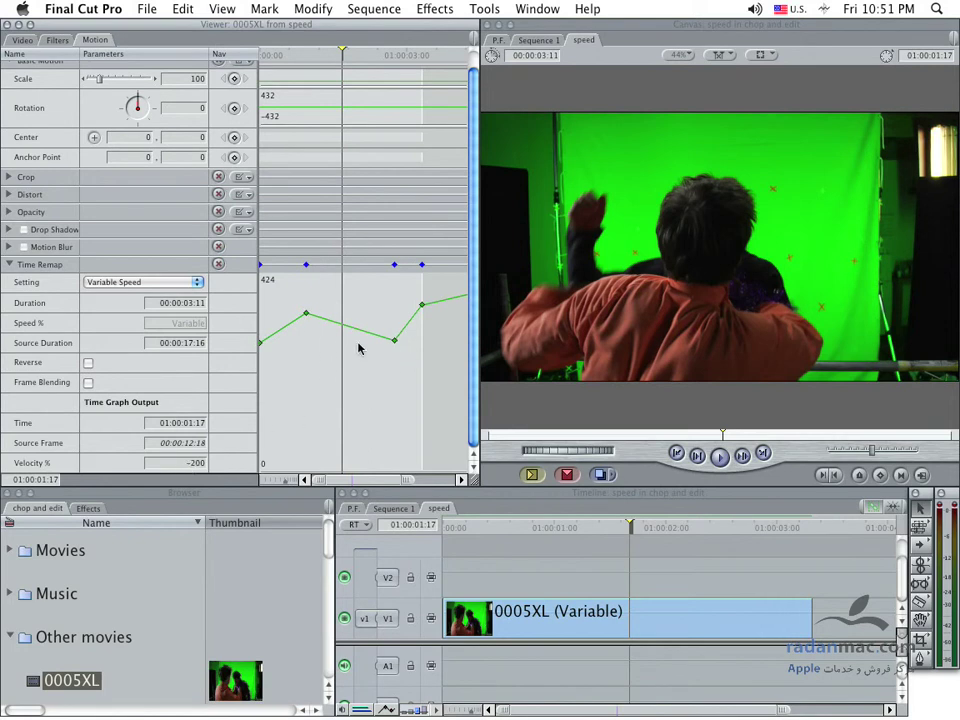
pyautogui.press('space')
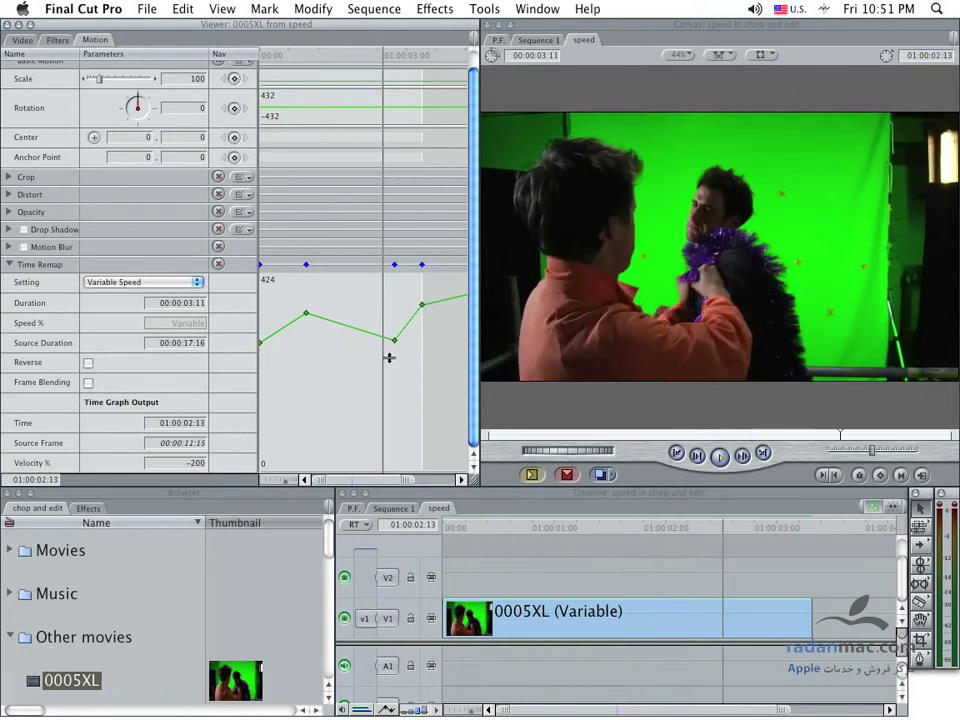
pyautogui.hotkey('ctrl', 'z')
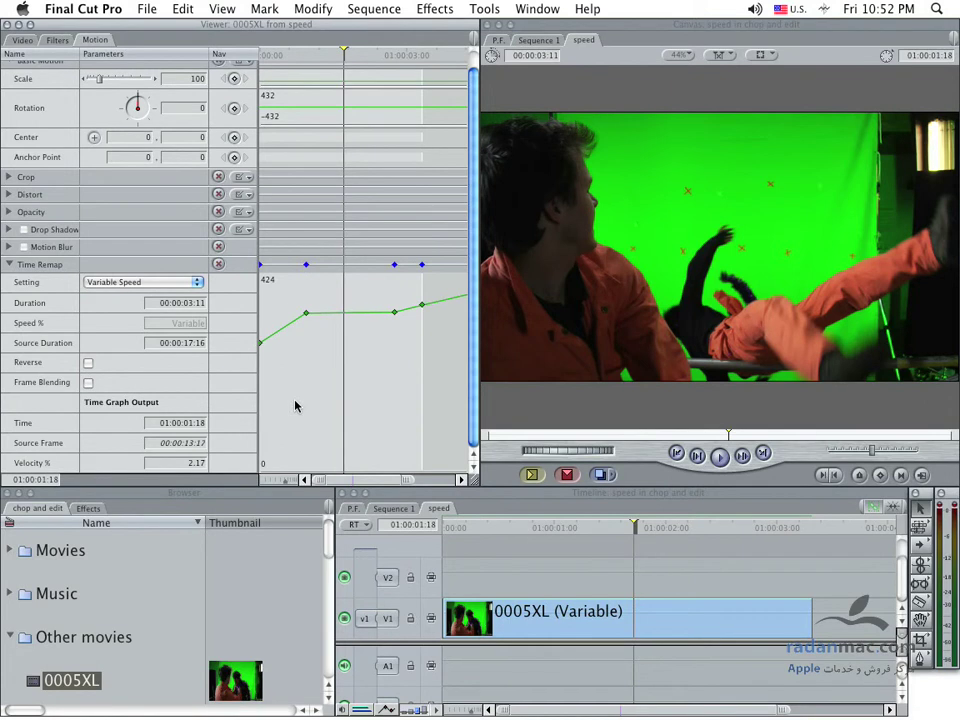
# Clear both middle Time Remap keyframes and scrub the playhead back toward the start
pyautogui.press('Right')
pyautogui.press('Right')
pyautogui.press('Right')
pyautogui.keyDown('alt'); pyautogui.click(271, 342); pyautogui.keyUp('alt')
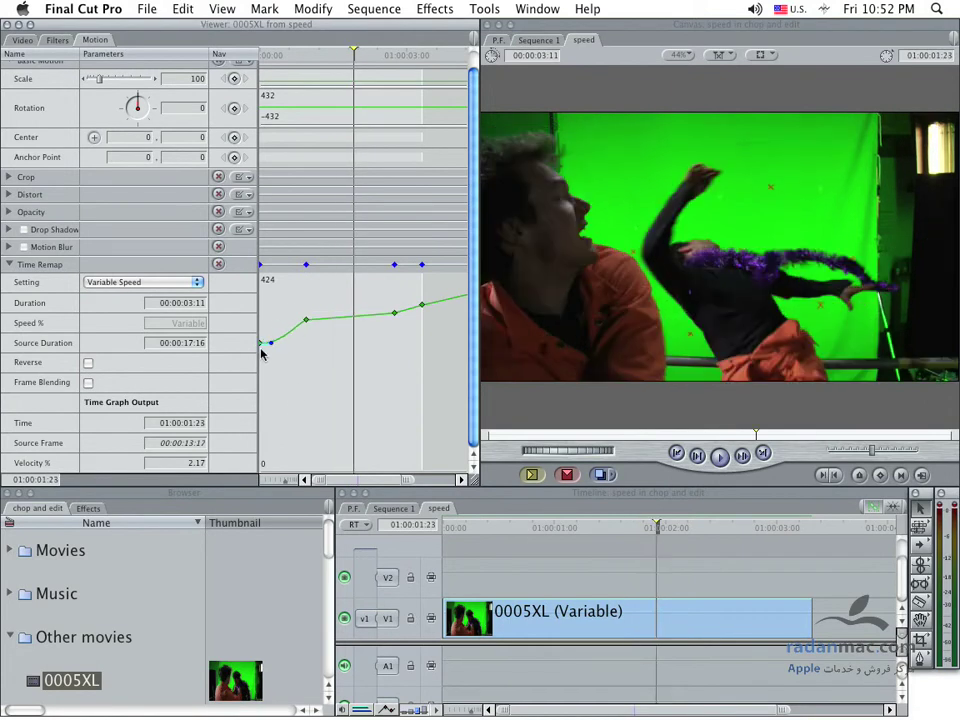
pyautogui.moveTo(271, 343); pyautogui.dragTo(260, 343)
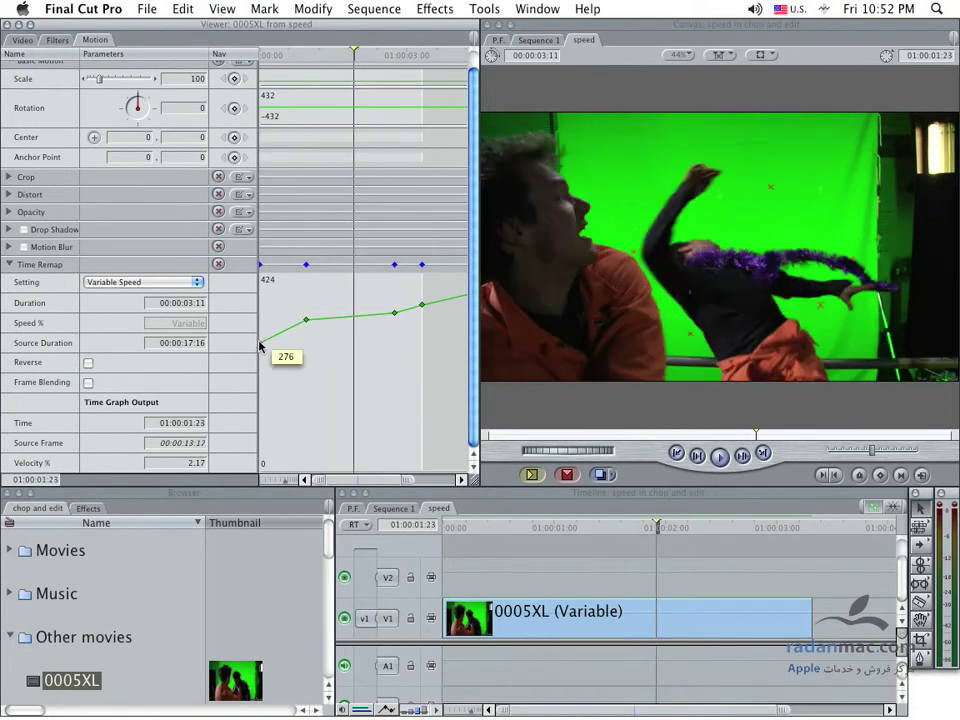
pyautogui.rightClick(306, 320)
pyautogui.click(336, 317)
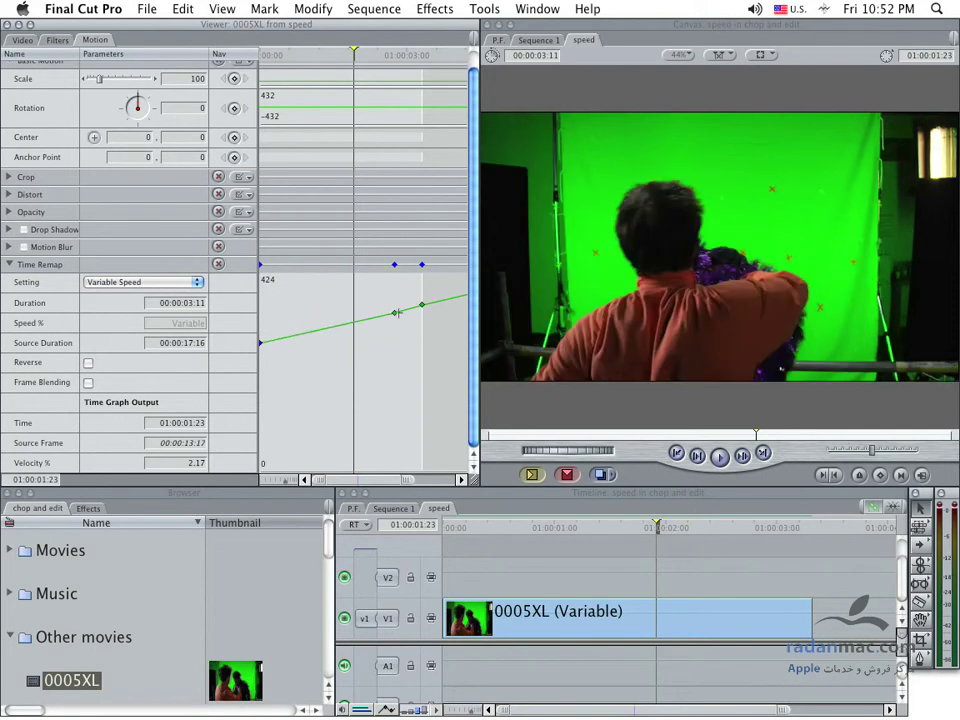
pyautogui.rightClick(395, 314)
pyautogui.click(425, 311)
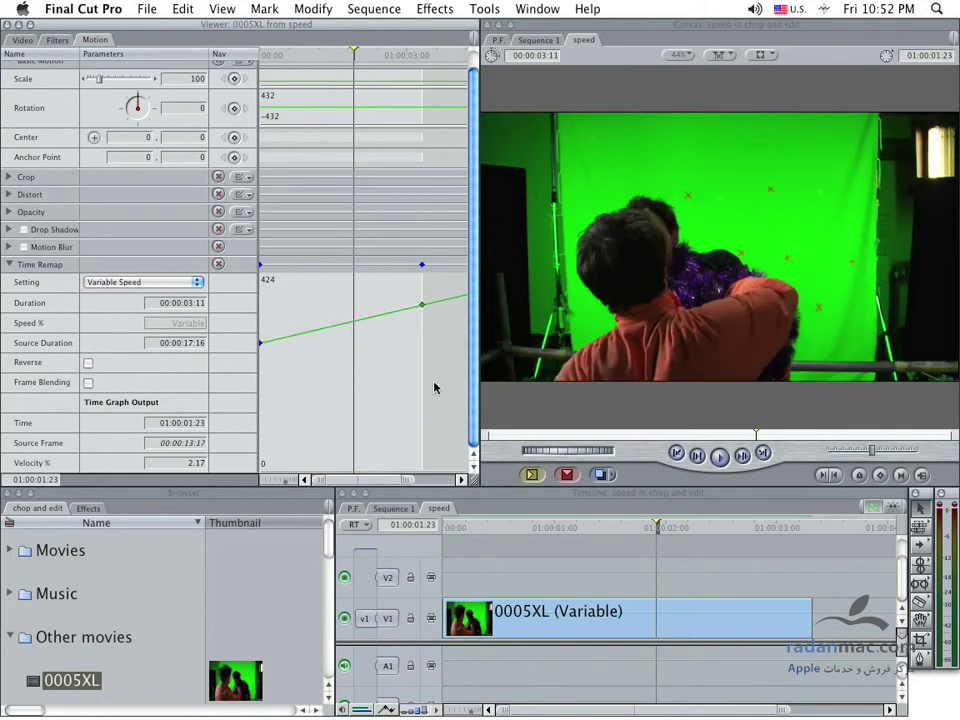
pyautogui.moveTo(487, 527); pyautogui.dragTo(491, 527)
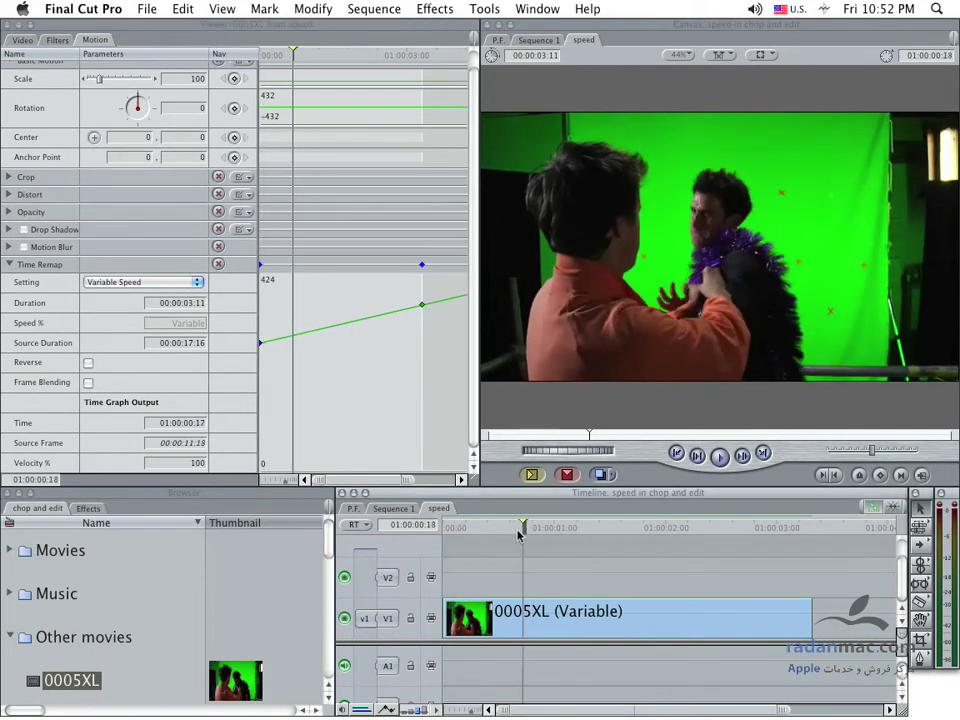
pyautogui.click(88, 364)
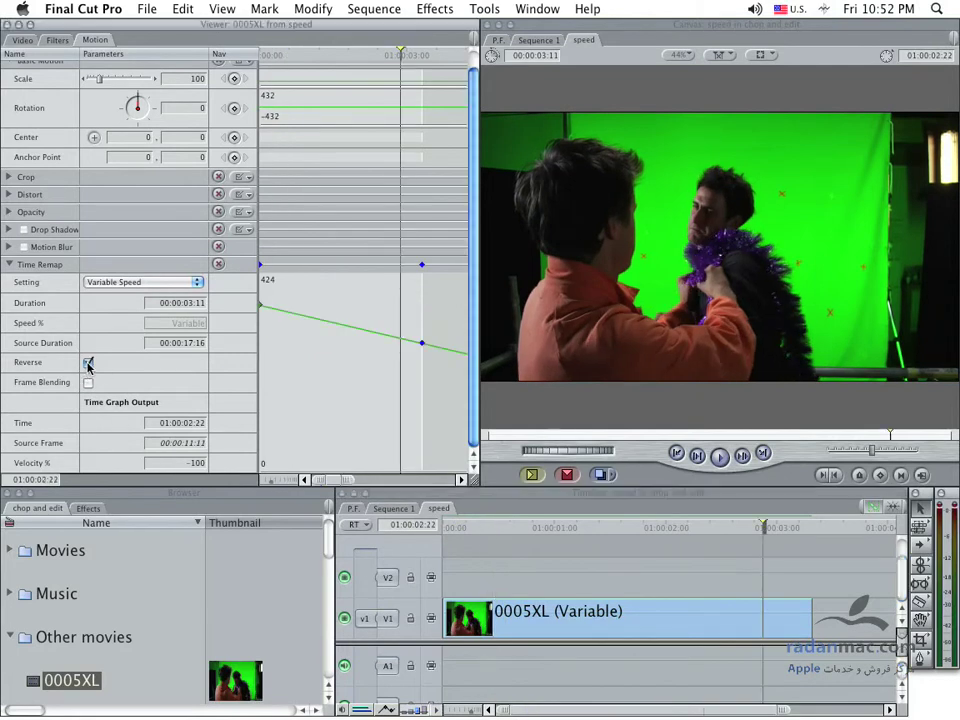
pyautogui.press('Home')
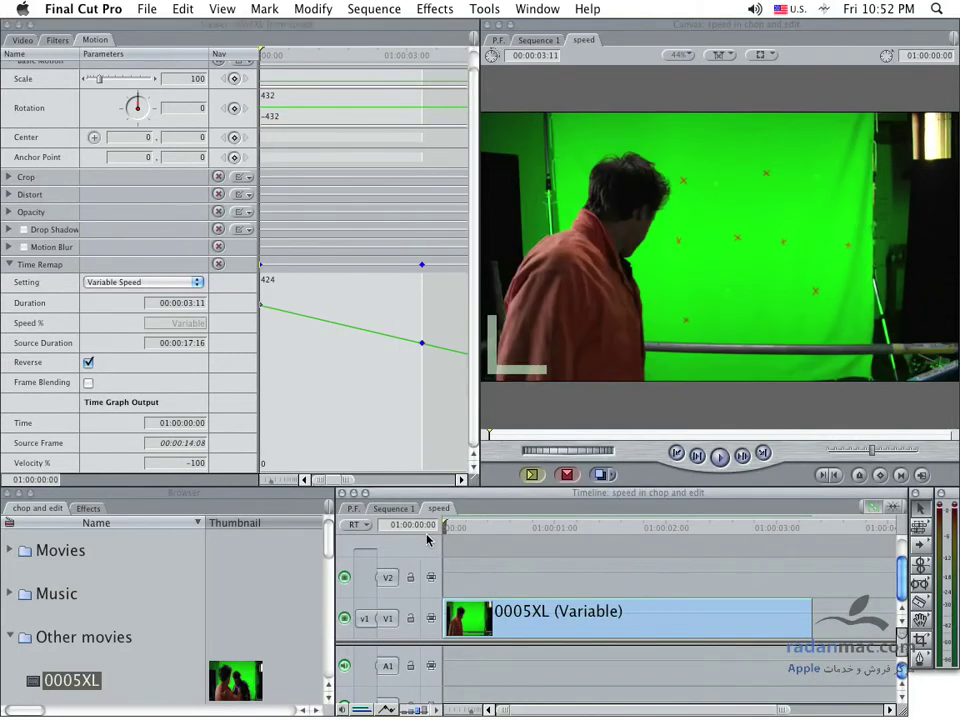
pyautogui.press('space')
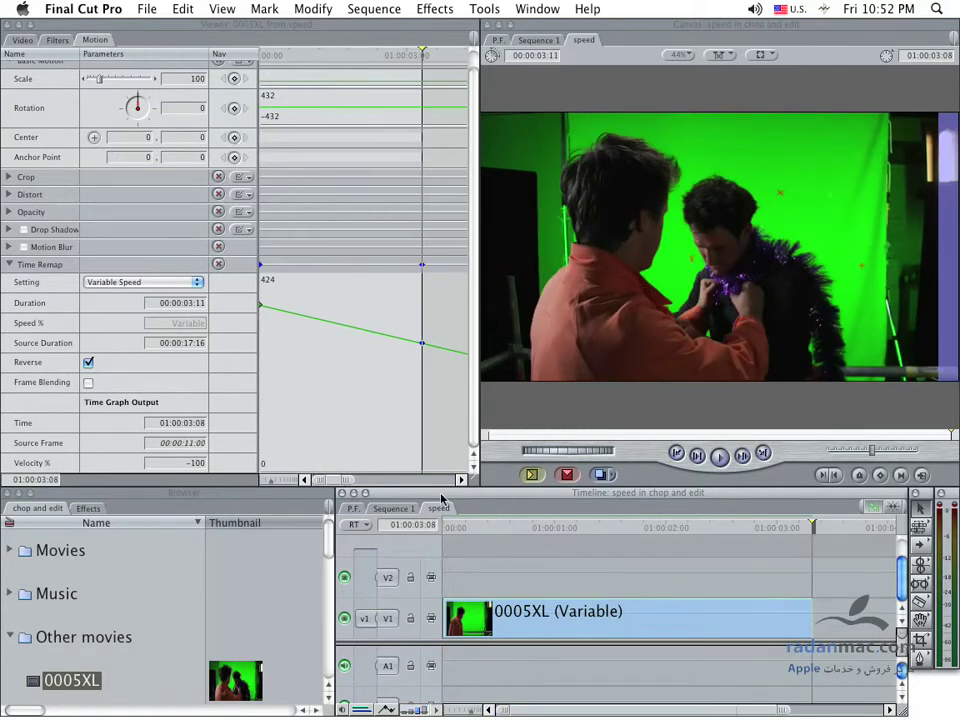
pyautogui.click(88, 363)
pyautogui.press('Home')
pyautogui.moveTo(455, 525); pyautogui.dragTo(557, 532)
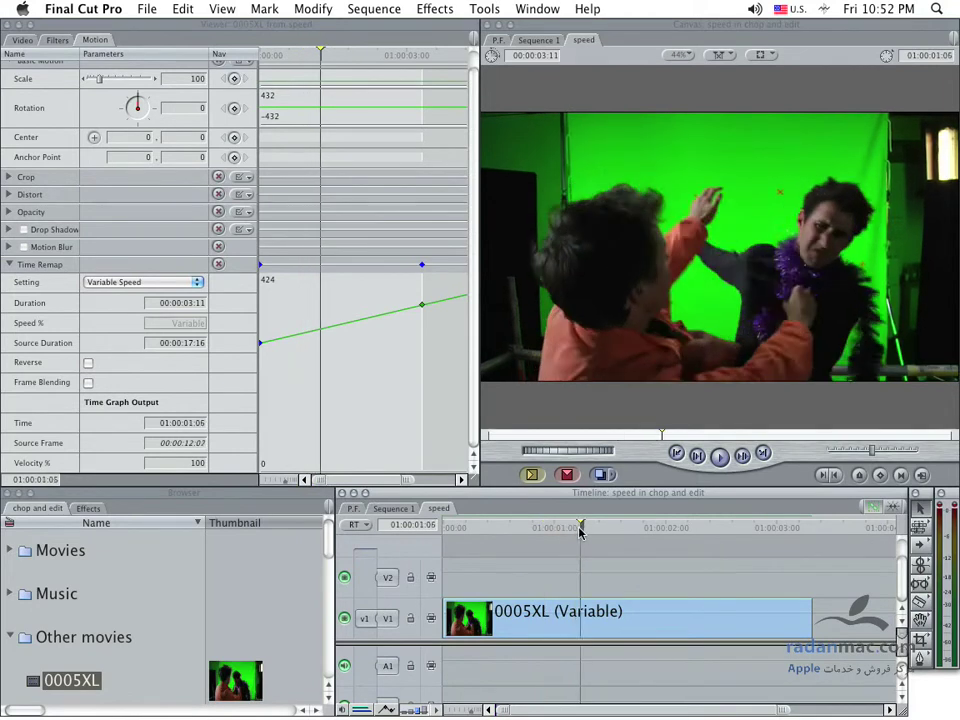
pyautogui.moveTo(557, 532); pyautogui.dragTo(533, 528)
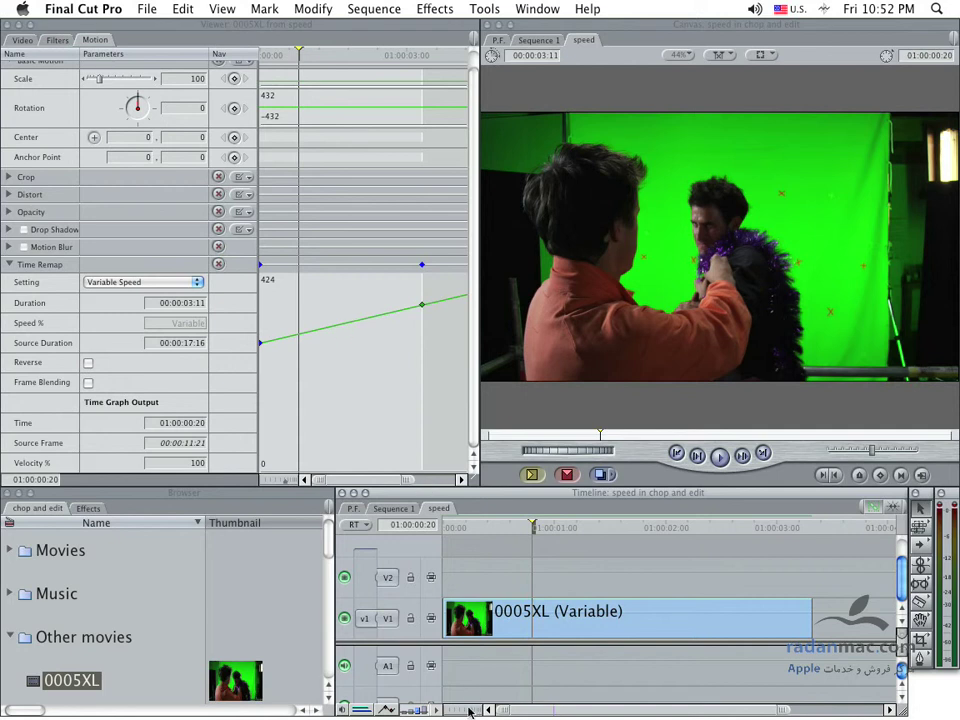
pyautogui.moveTo(468, 714)
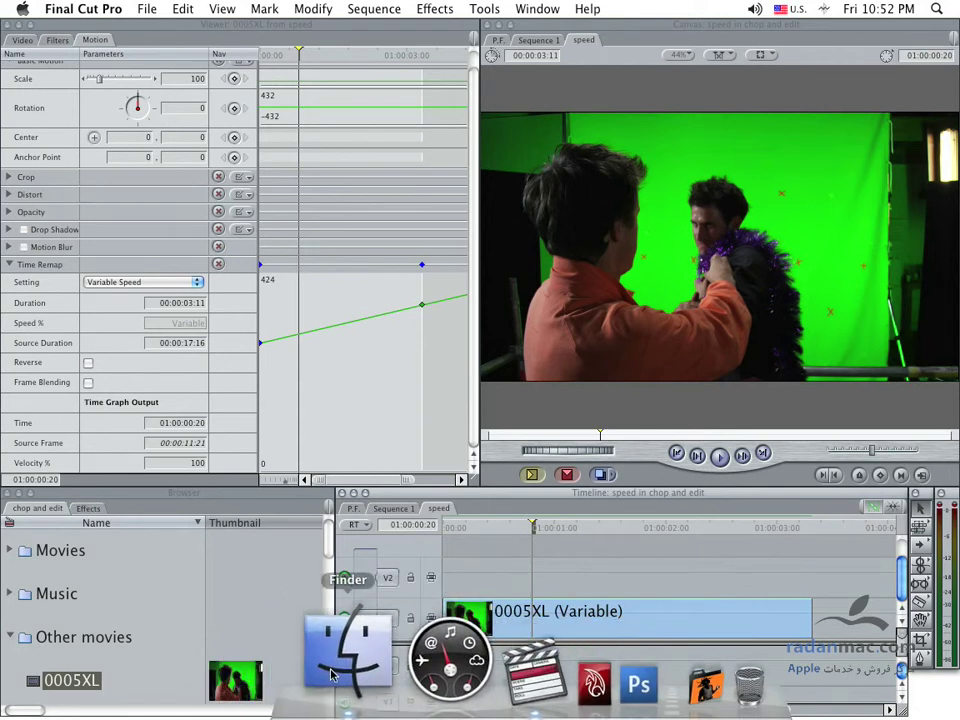
pyautogui.click(343, 693)
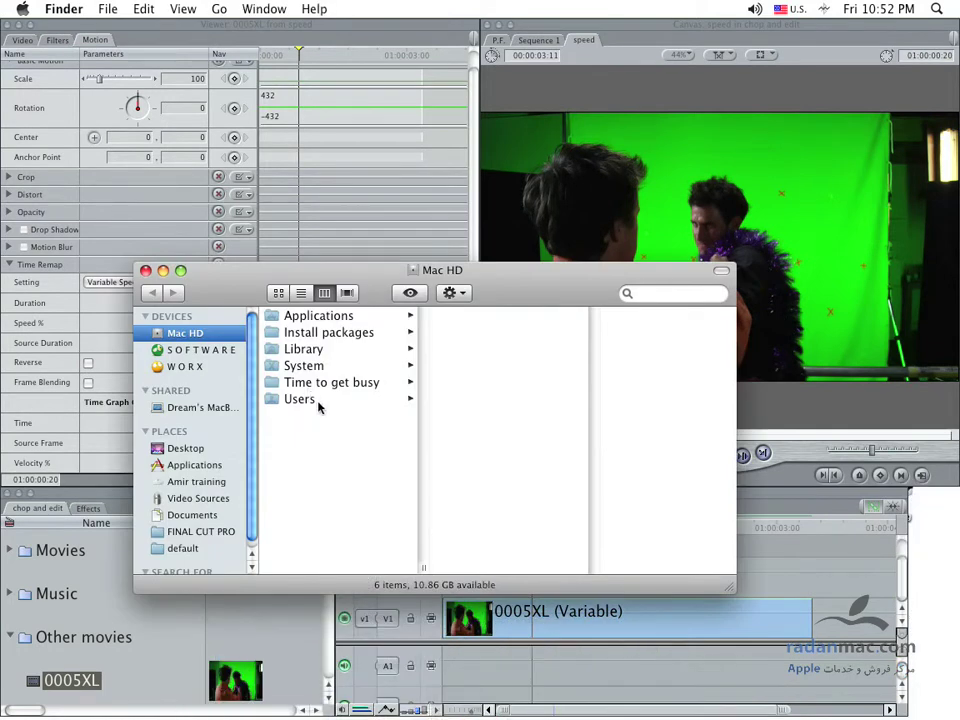
pyautogui.click(196, 465)
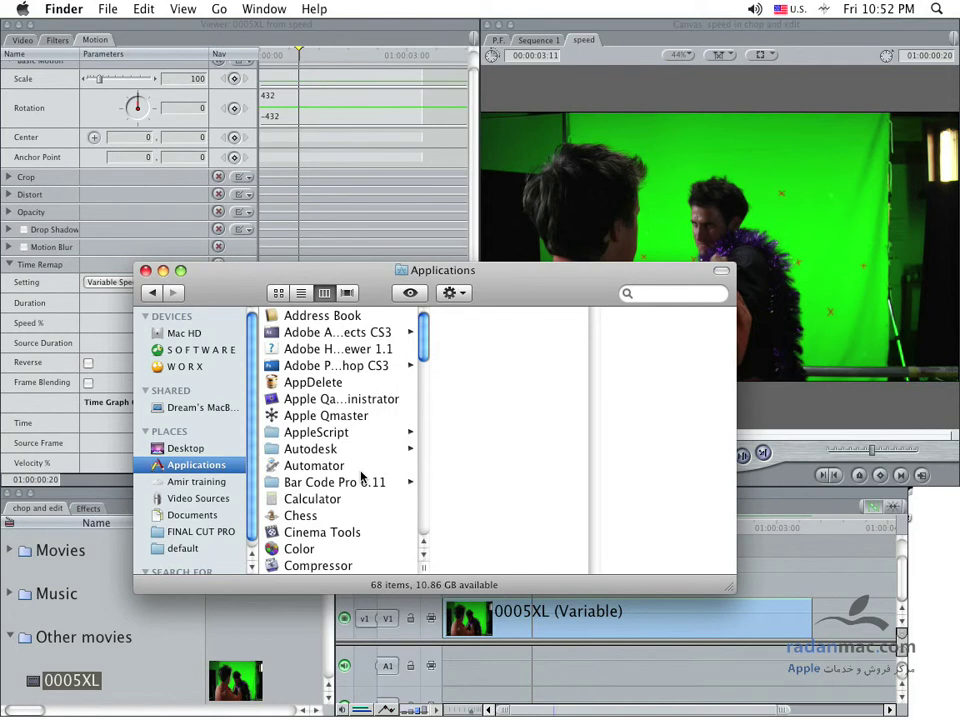
pyautogui.press('m')
pyautogui.press('o')
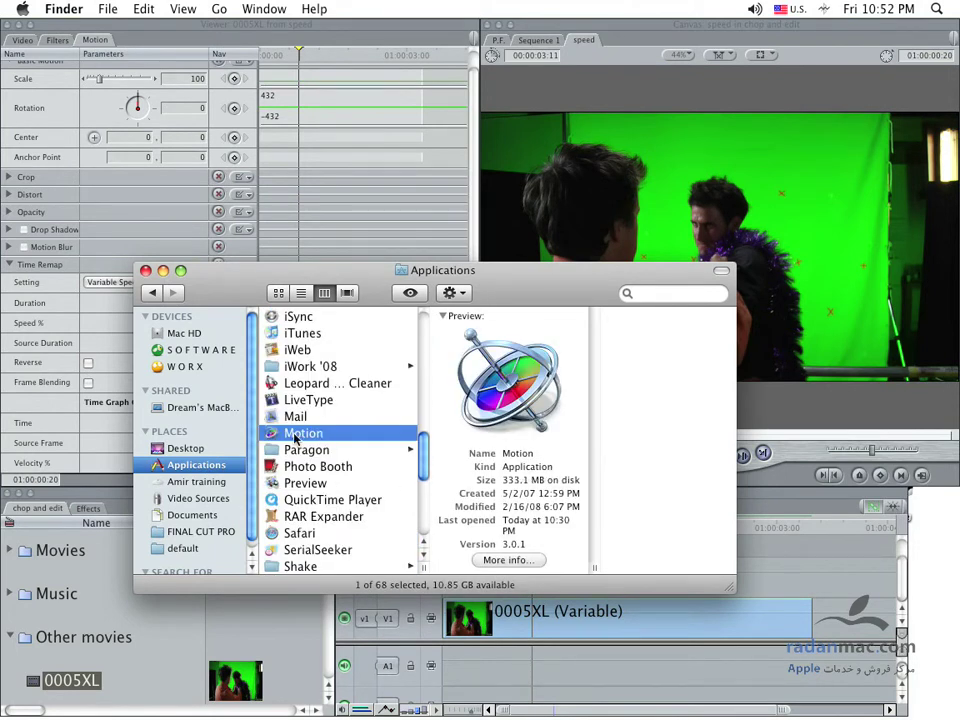
pyautogui.click(397, 240)
pyautogui.click(397, 244)
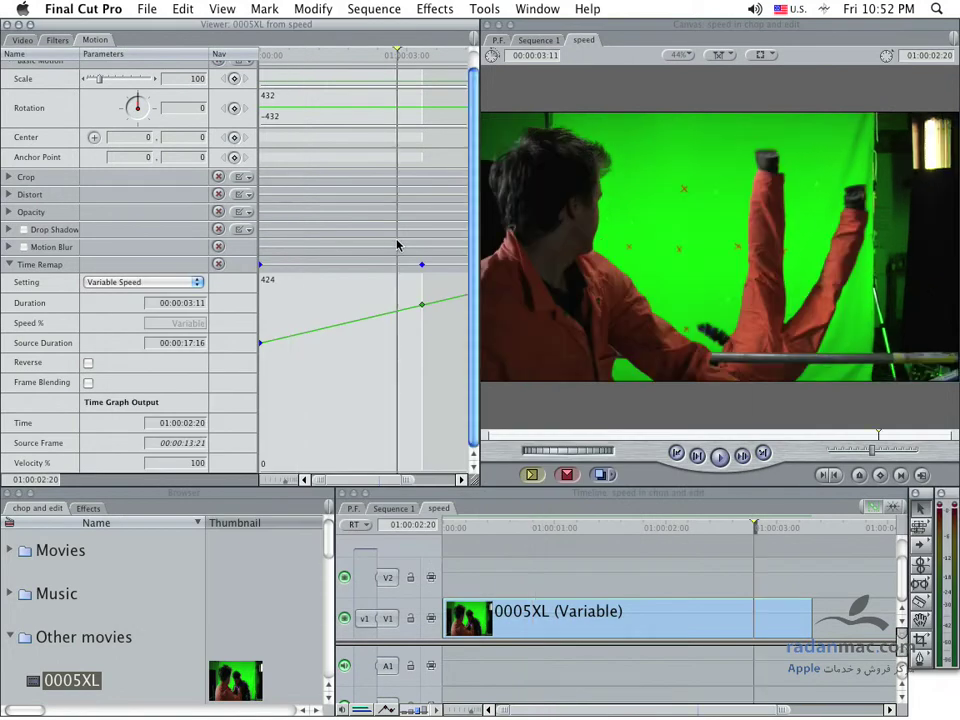
# Show the Send To options, including Motion Project, for the 0005XL timeline clip
pyautogui.rightClick(630, 626)
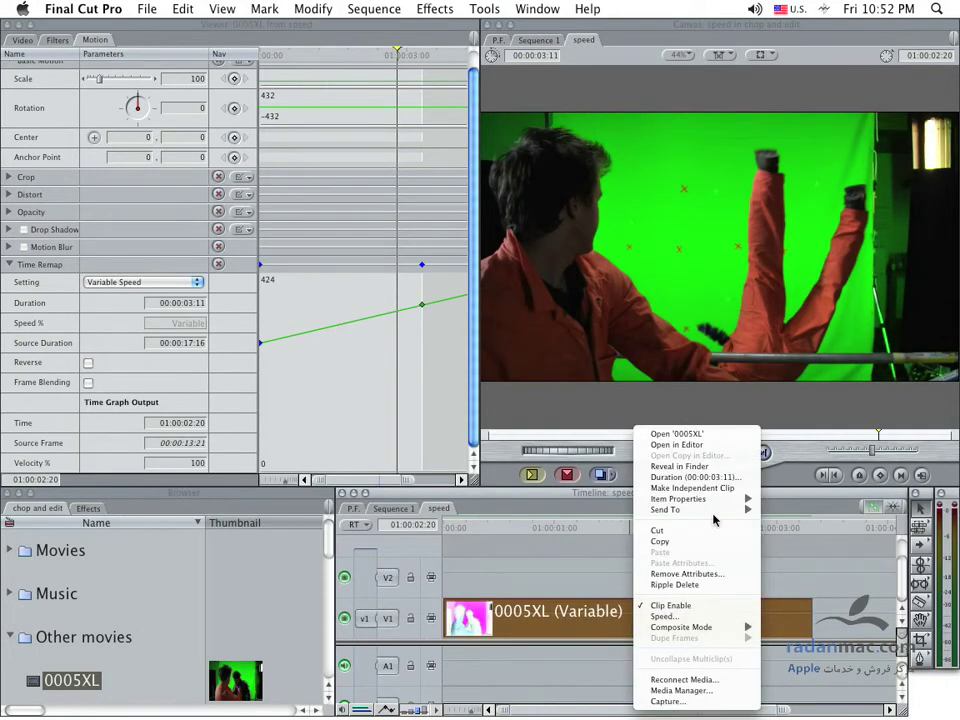
pyautogui.moveTo(713, 513)
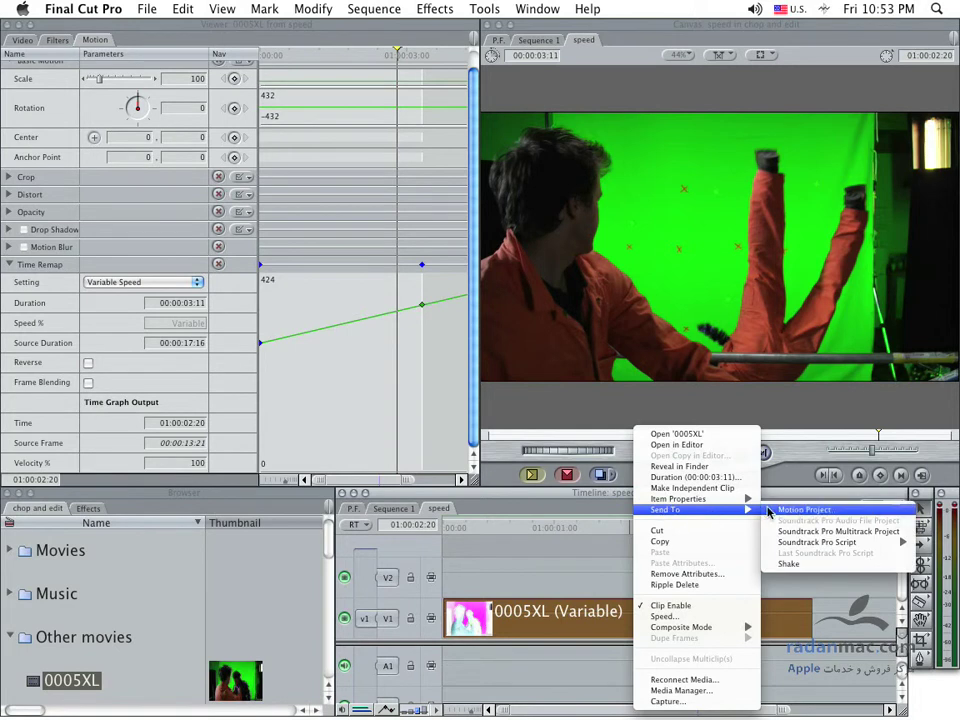